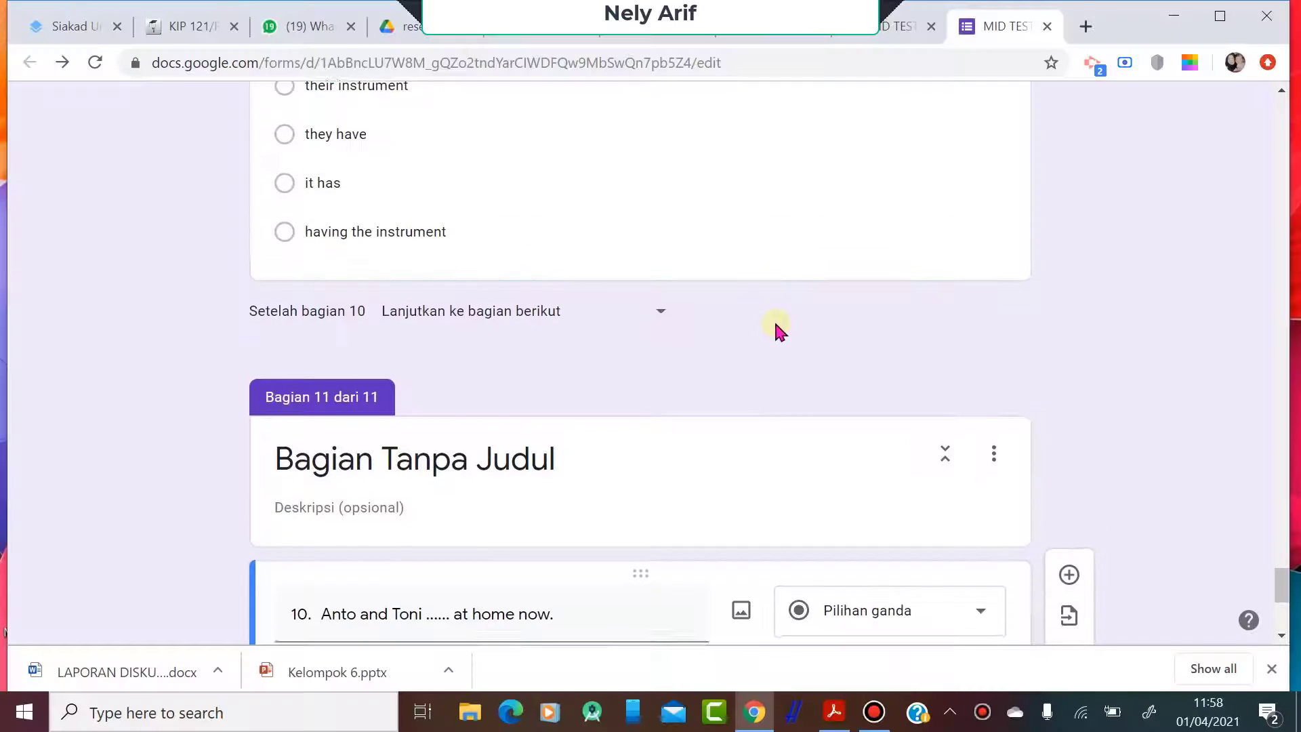
Review the existing multiple-choice questions across sections 4 to 11 of the MID TEST form
{"action": "scroll", "coordinate": [775, 317], "scroll_direction": "up", "scroll_amount": 15}
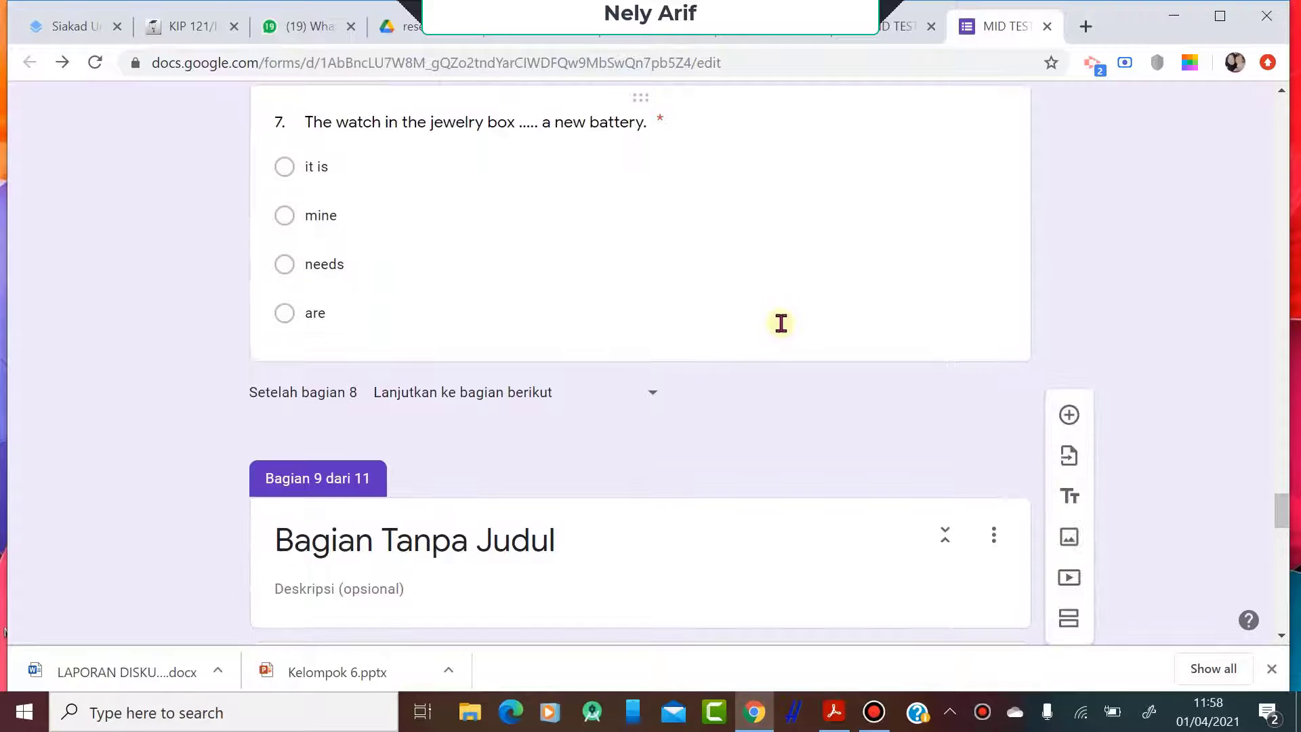
{"action": "scroll", "coordinate": [782, 319], "scroll_direction": "down", "scroll_amount": 15}
{"action": "scroll", "coordinate": [786, 327], "scroll_direction": "down", "scroll_amount": 6}
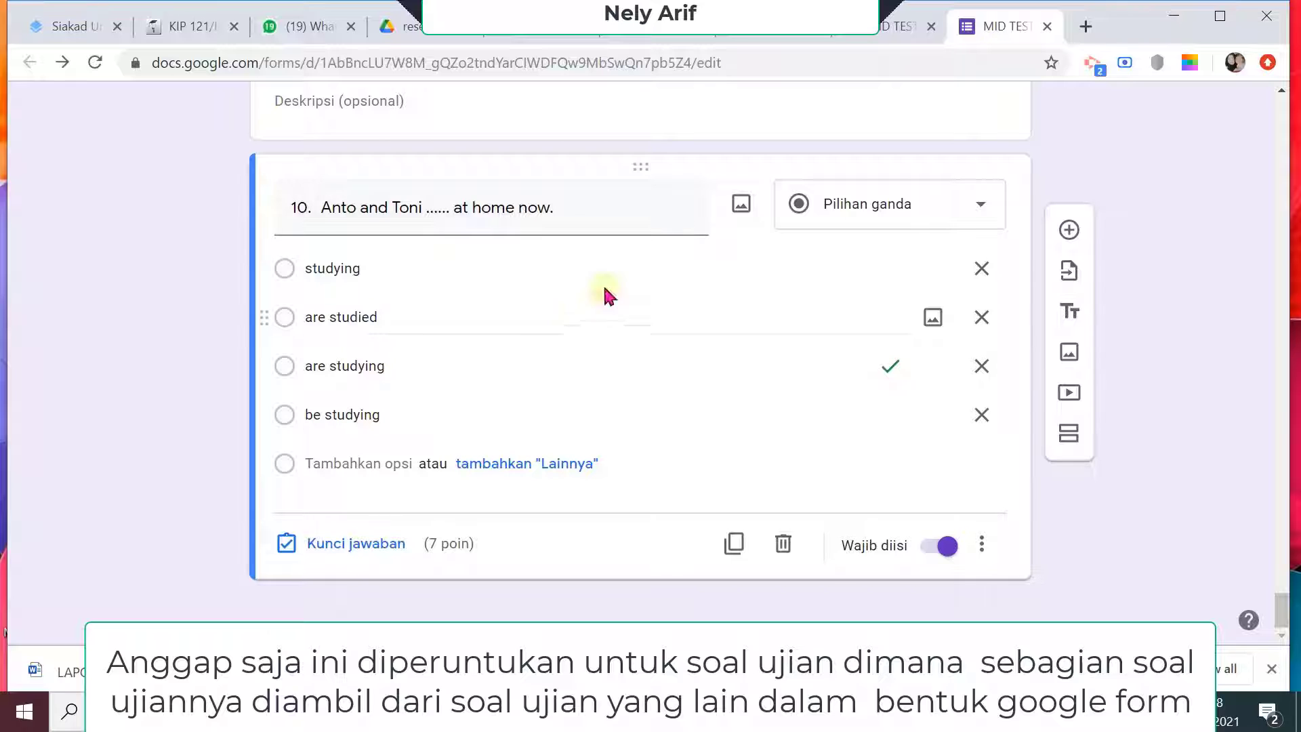
{"action": "scroll", "coordinate": [638, 311], "scroll_direction": "up", "scroll_amount": 8}
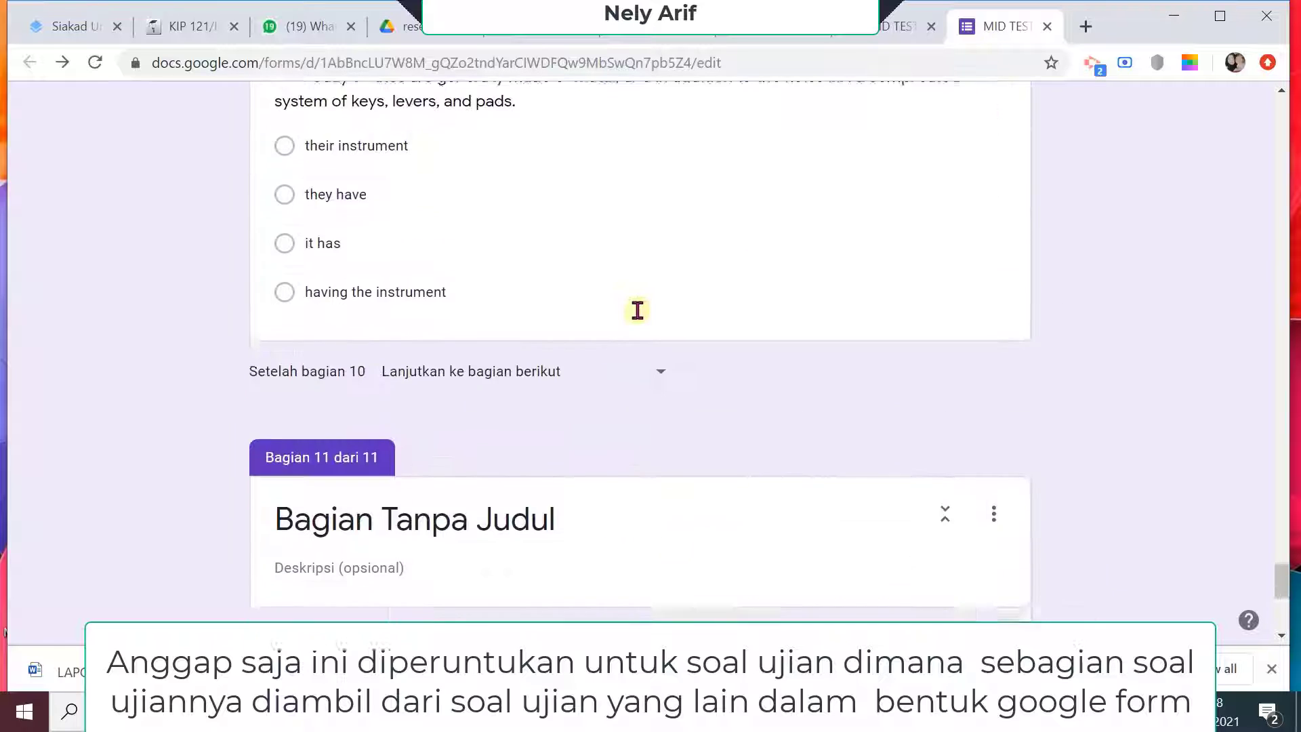
{"action": "scroll", "coordinate": [661, 308], "scroll_direction": "up", "scroll_amount": 5}
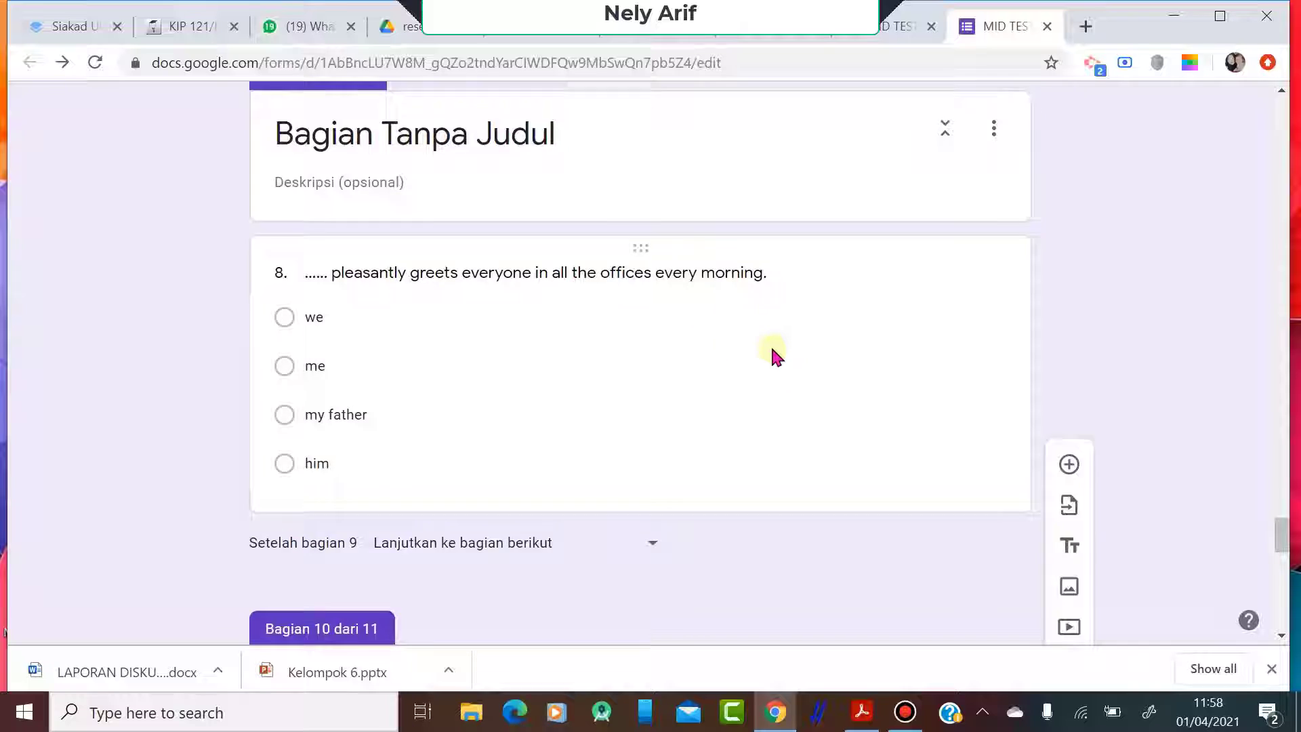
{"action": "scroll", "coordinate": [773, 353], "scroll_direction": "up", "scroll_amount": 12}
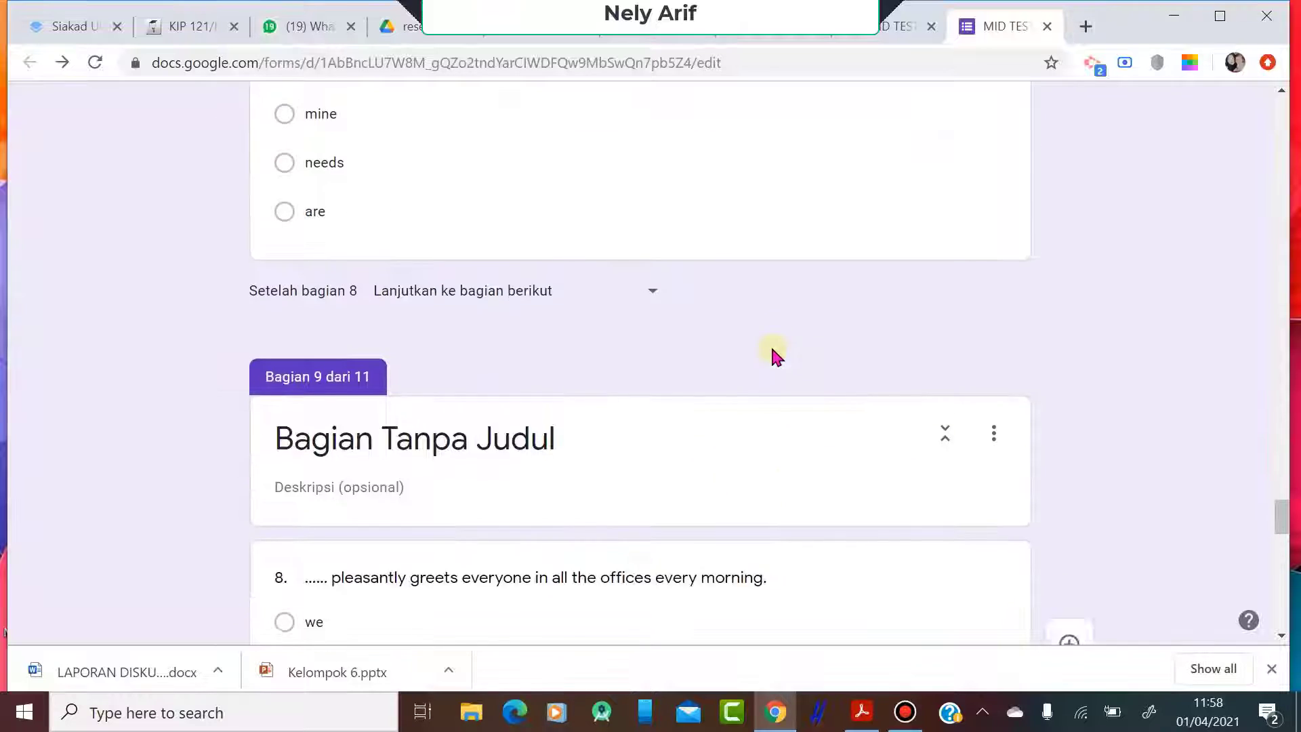
{"action": "scroll", "coordinate": [773, 352], "scroll_direction": "up", "scroll_amount": 5}
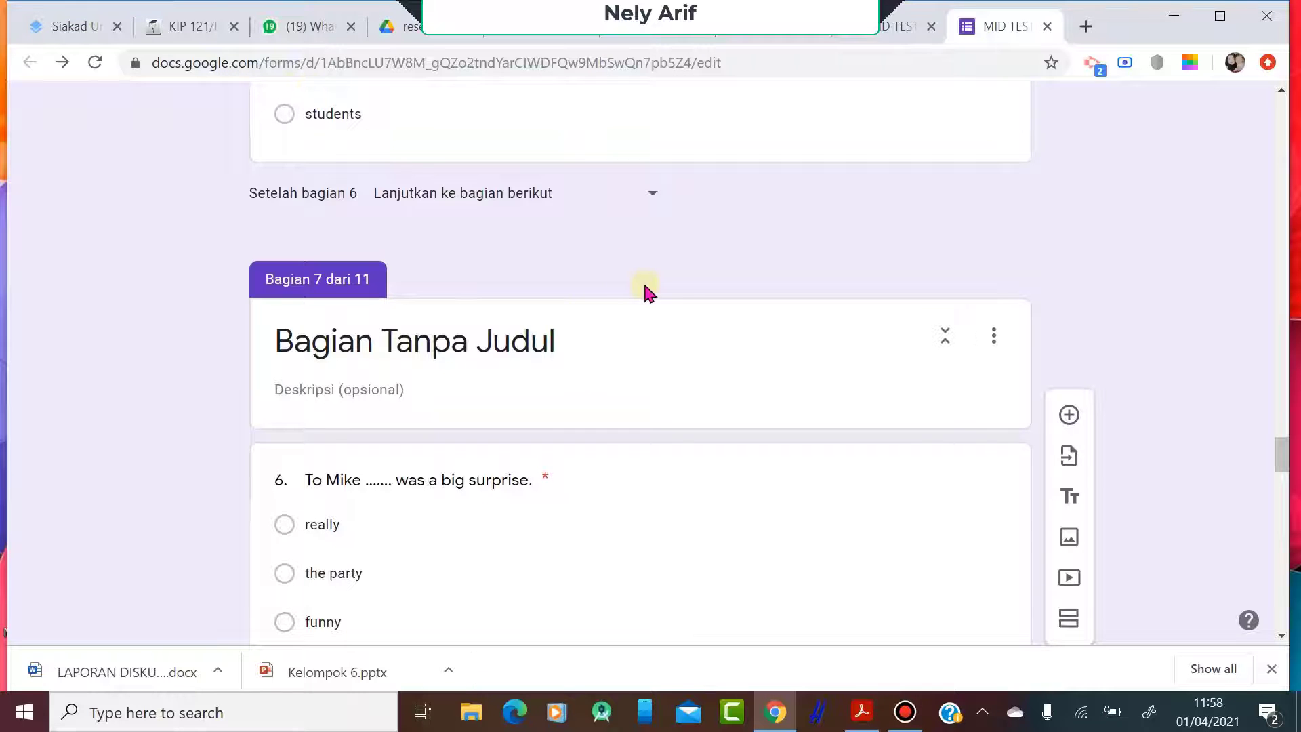
{"action": "scroll", "coordinate": [645, 291], "scroll_direction": "up", "scroll_amount": 12}
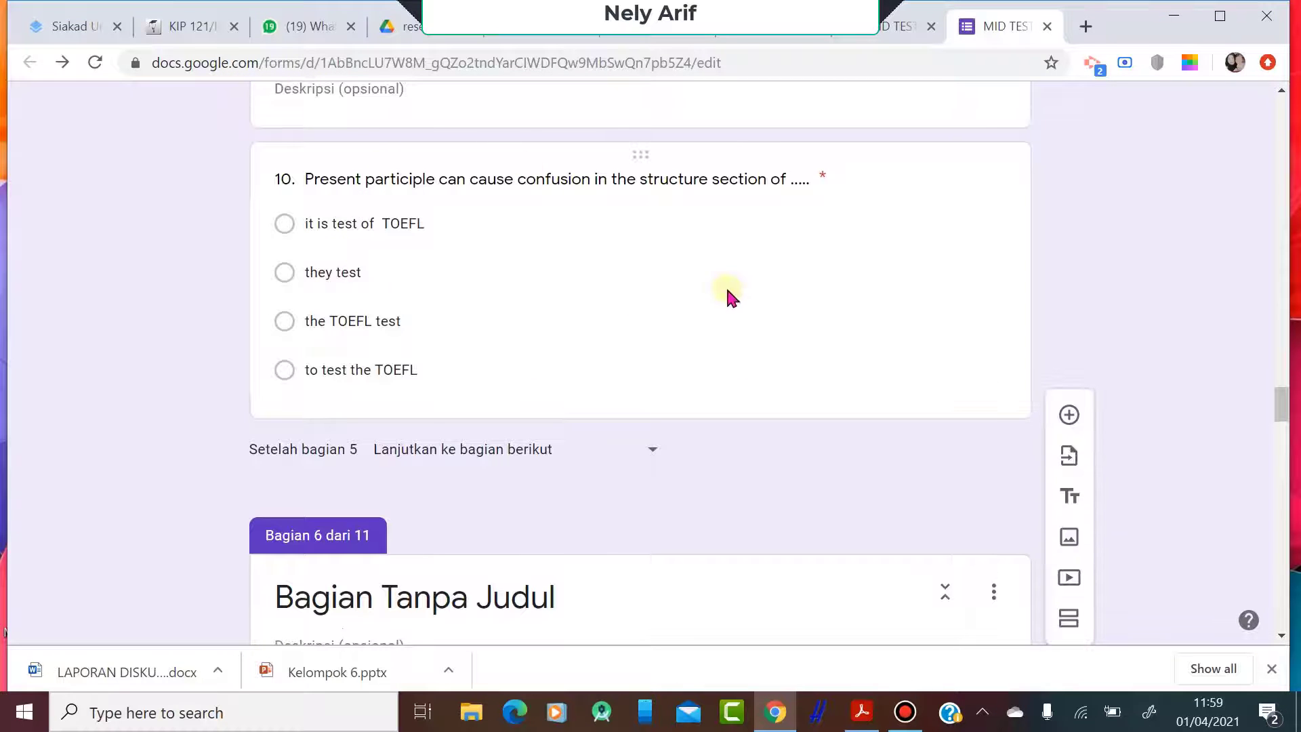
{"action": "scroll", "coordinate": [741, 229], "scroll_direction": "up", "scroll_amount": 9}
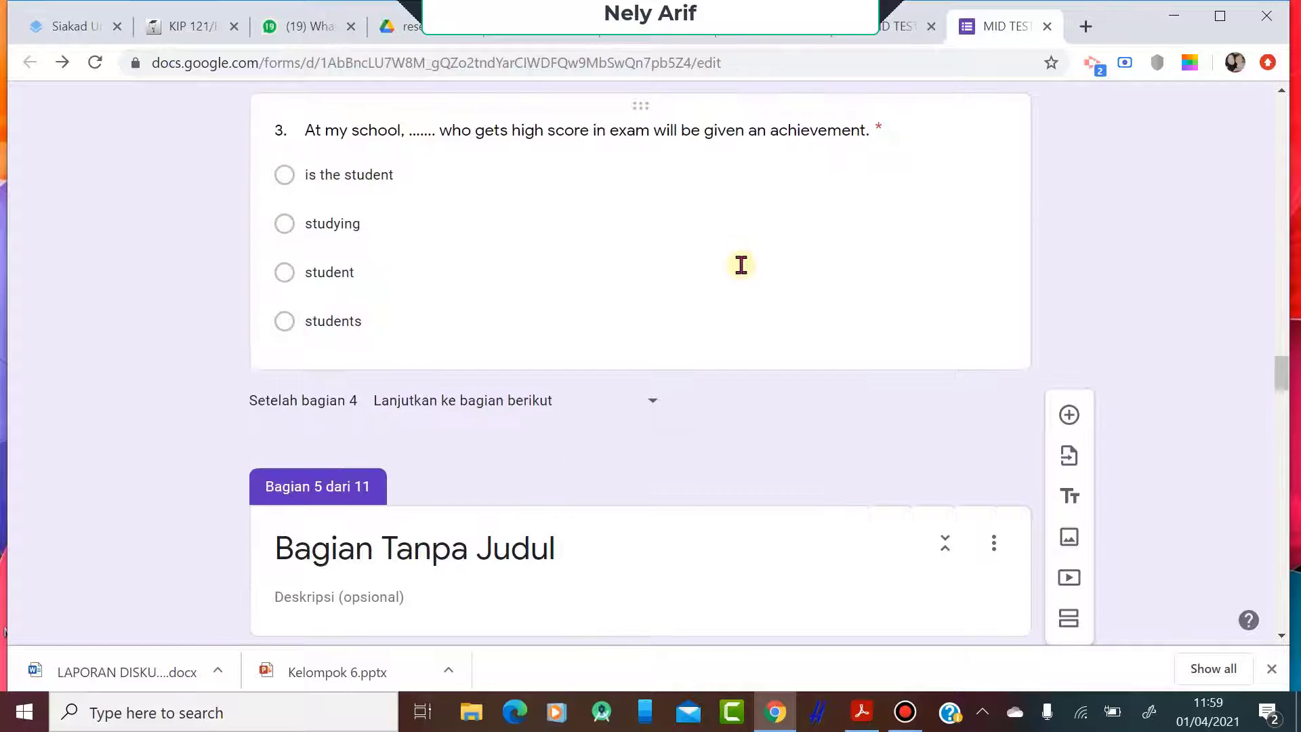
{"action": "scroll", "coordinate": [741, 264], "scroll_direction": "down", "scroll_amount": 6}
{"action": "scroll", "coordinate": [741, 272], "scroll_direction": "down", "scroll_amount": 20}
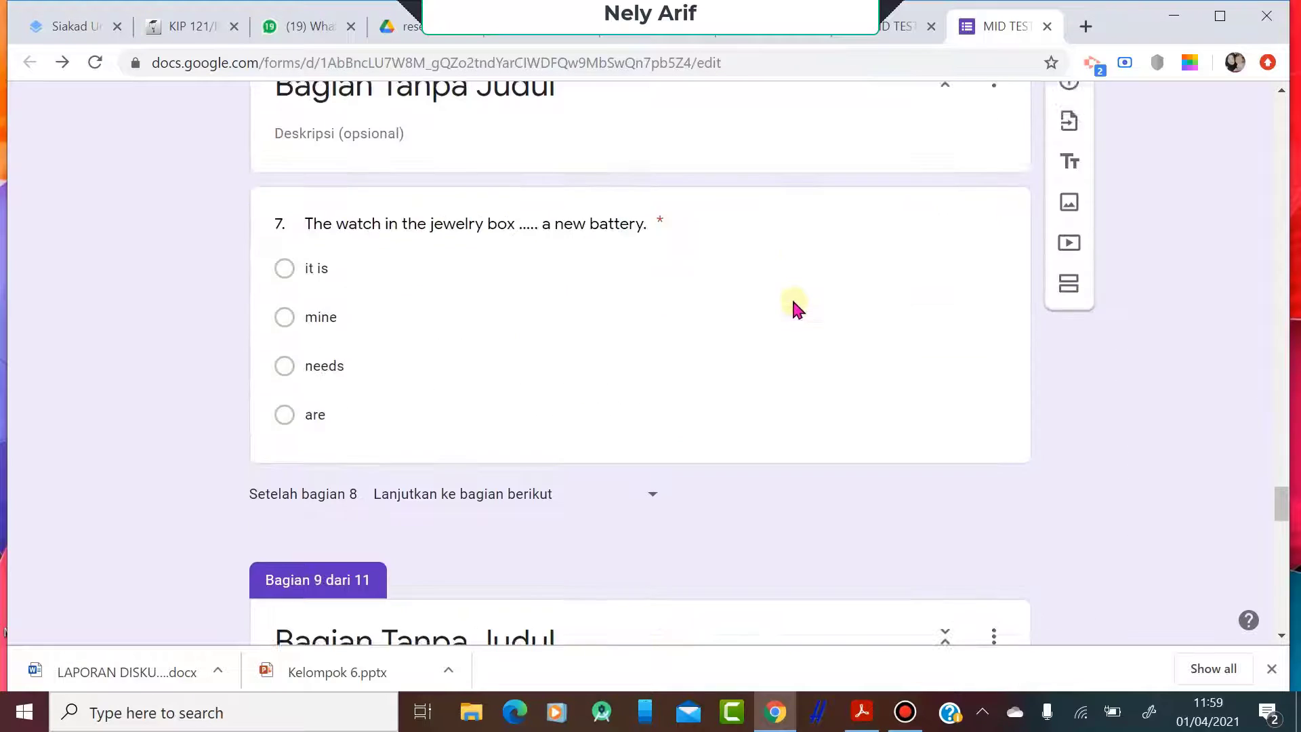
{"action": "scroll", "coordinate": [792, 305], "scroll_direction": "down", "scroll_amount": 7}
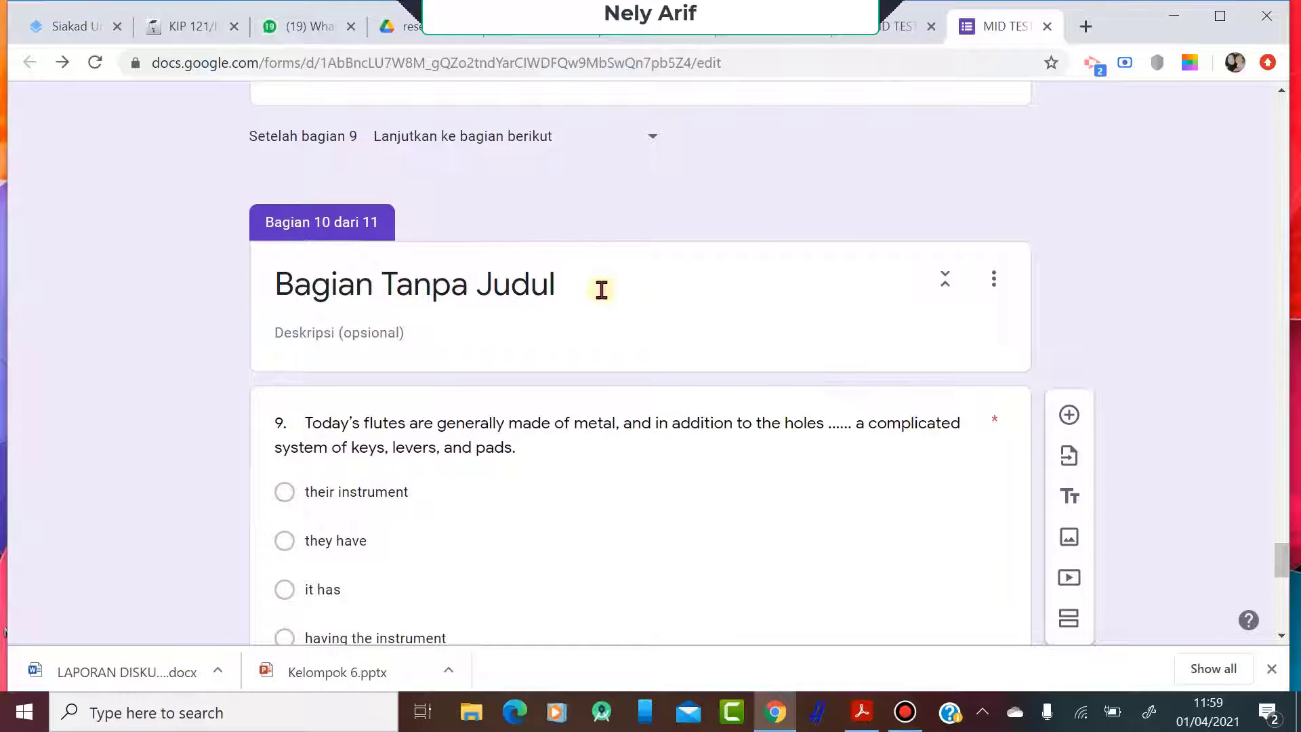
Examine the picture-based A–D questions in the other test form that is open in the browser
{"action": "left_click", "coordinate": [559, 40]}
{"action": "scroll", "coordinate": [800, 478], "scroll_direction": "down", "scroll_amount": 6}
{"action": "scroll", "coordinate": [800, 476], "scroll_direction": "down", "scroll_amount": 13}
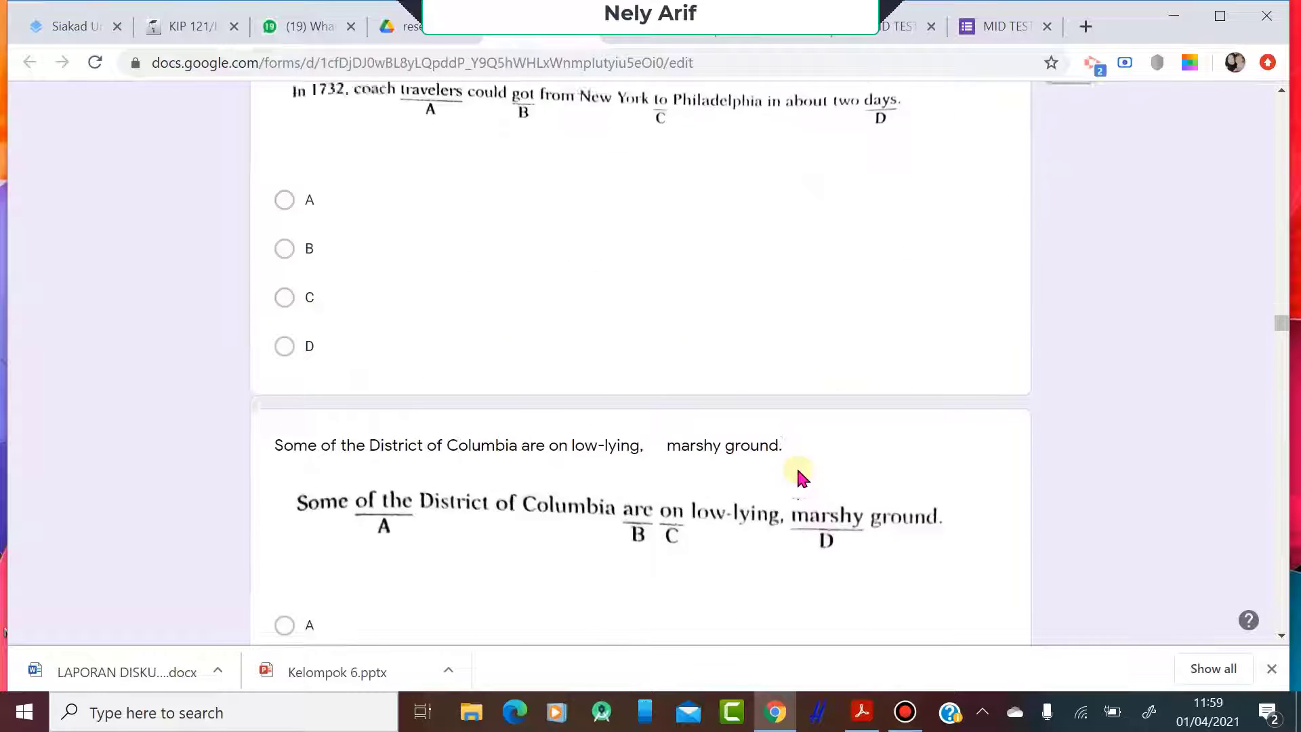
{"action": "scroll", "coordinate": [800, 477], "scroll_direction": "up", "scroll_amount": 2}
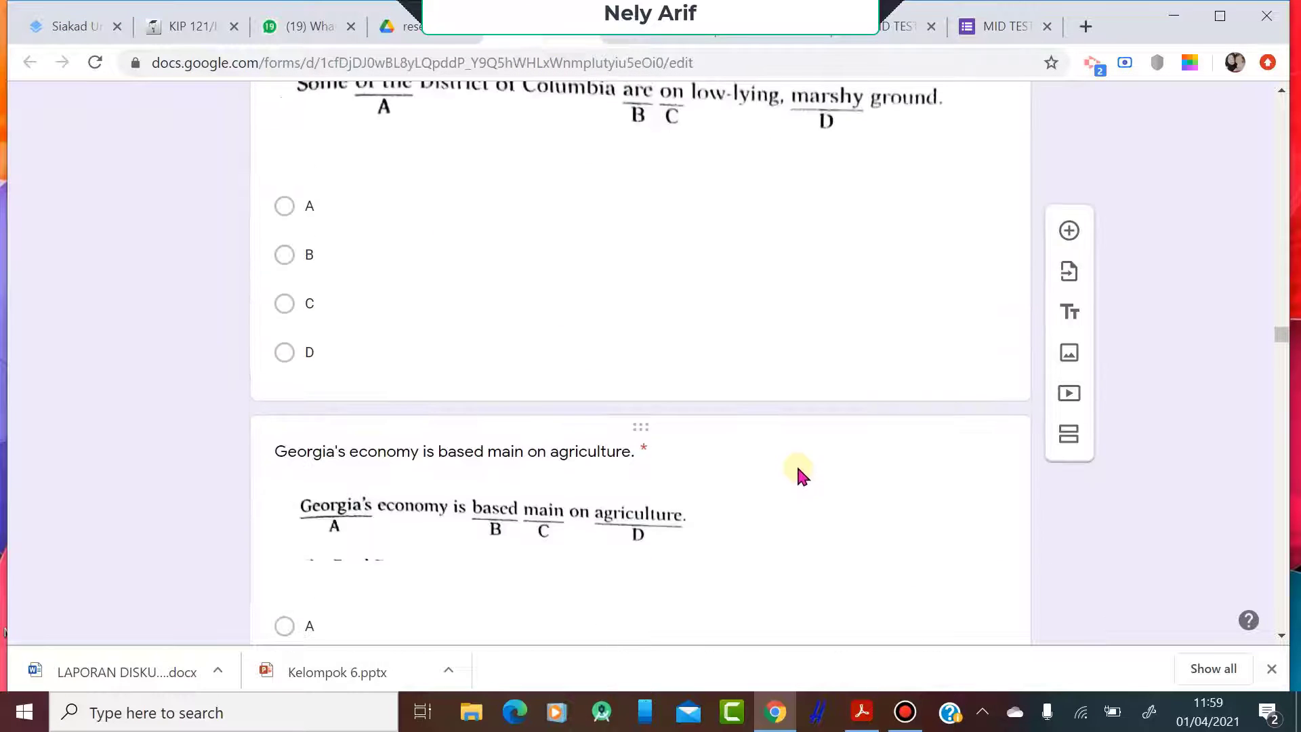
In the MID TEST form, start importing questions from the form "Salinan dari DIAGNOSTIC PRE-TEST Roo3 SECTION 2 STRUCTURE AND WRITTEN EXPRESSION"
{"action": "left_click", "coordinate": [1003, 31]}
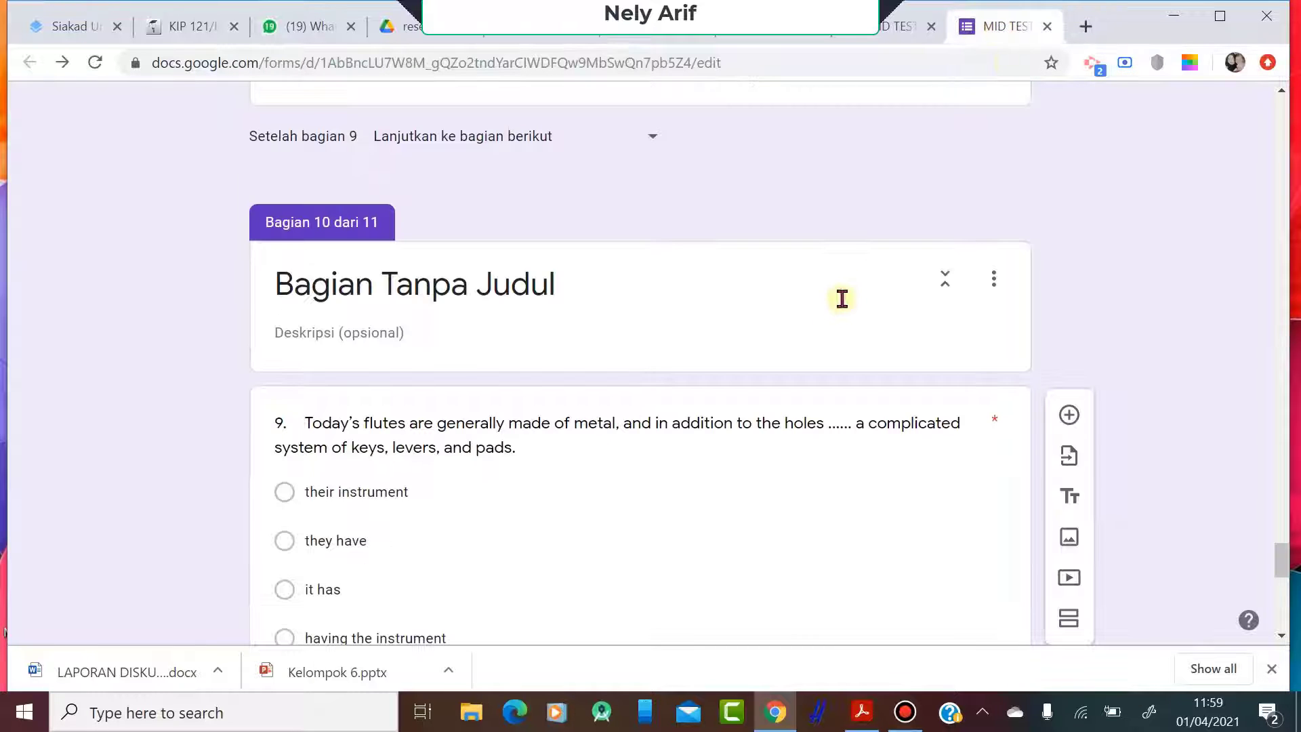
{"action": "scroll", "coordinate": [885, 375], "scroll_direction": "down", "scroll_amount": 10}
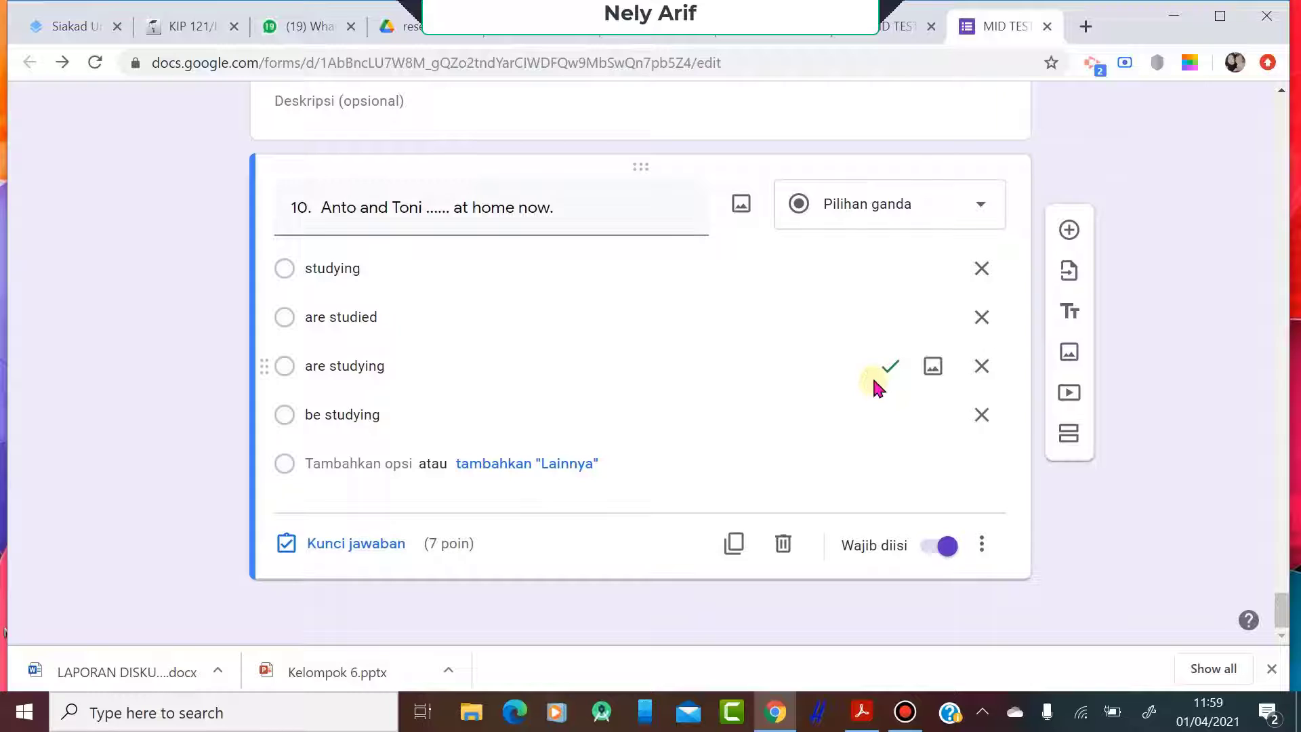
{"action": "left_click", "coordinate": [1070, 272]}
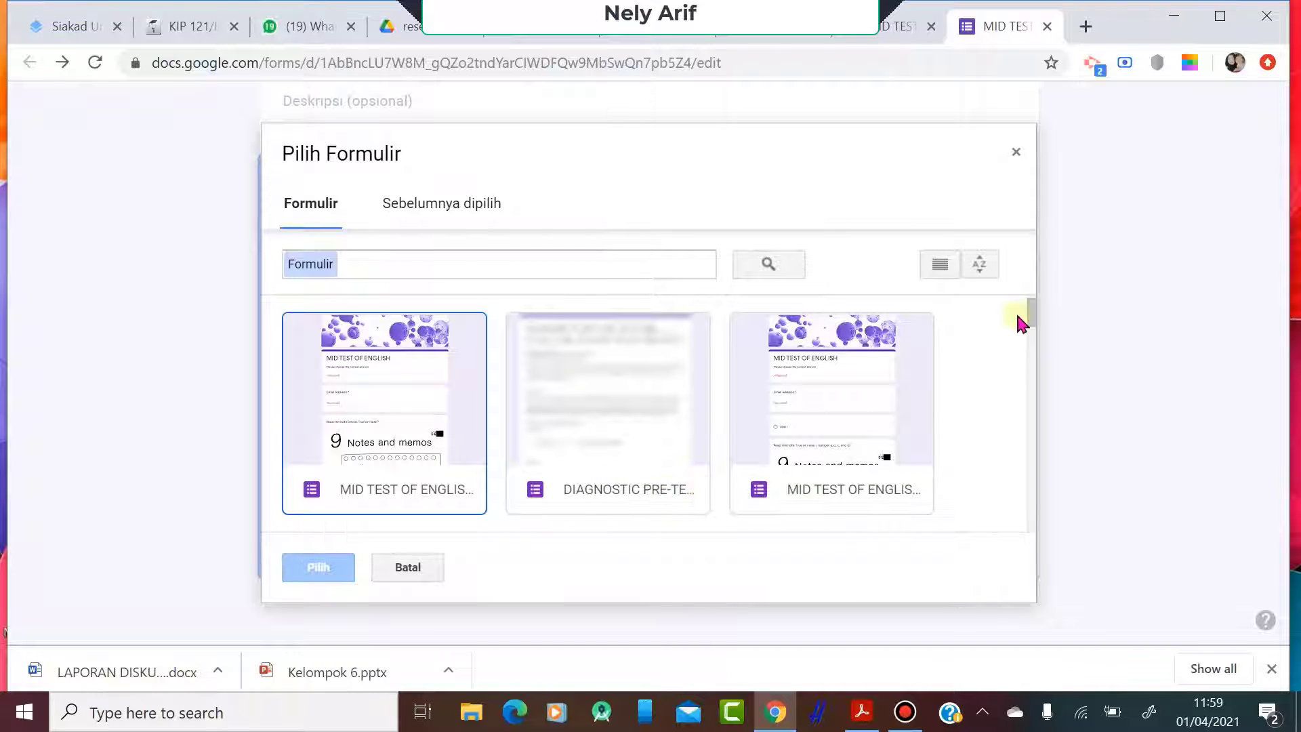
{"action": "left_click_drag", "start_coordinate": [1030, 327], "coordinate": [1030, 365]}
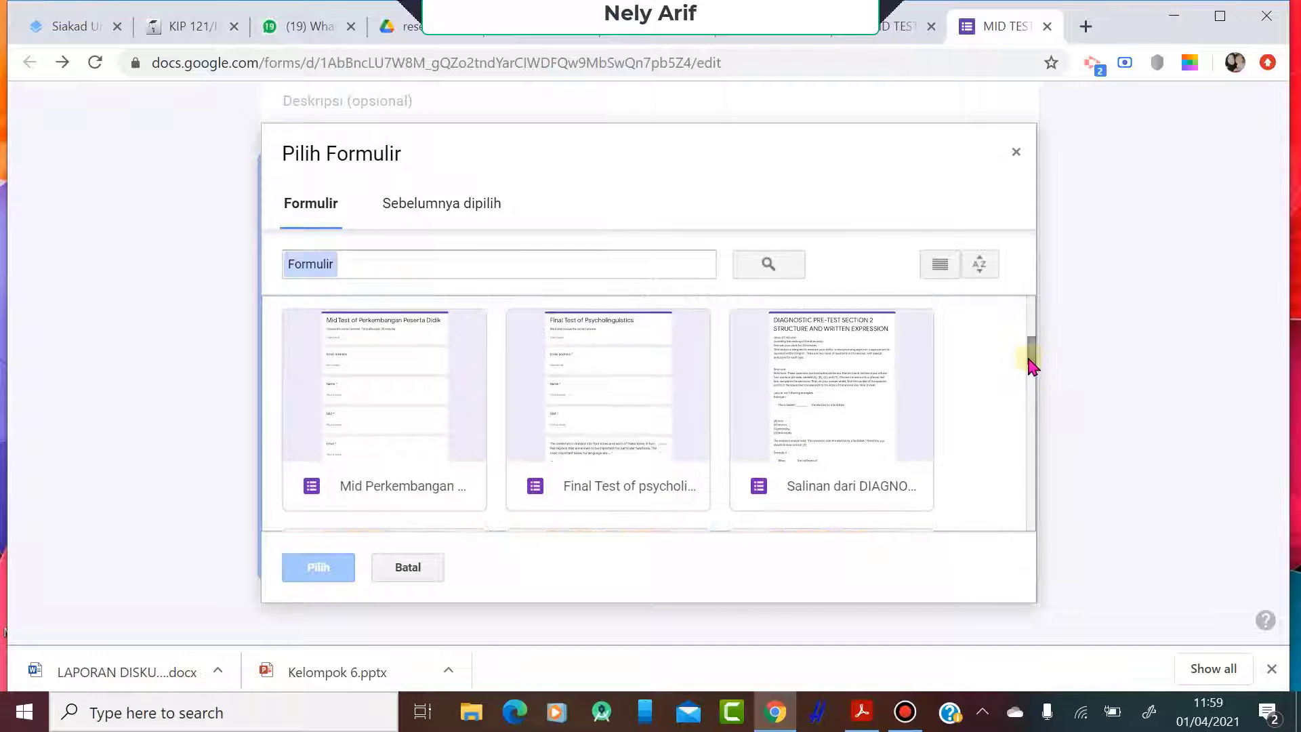
{"action": "double_click", "coordinate": [851, 439]}
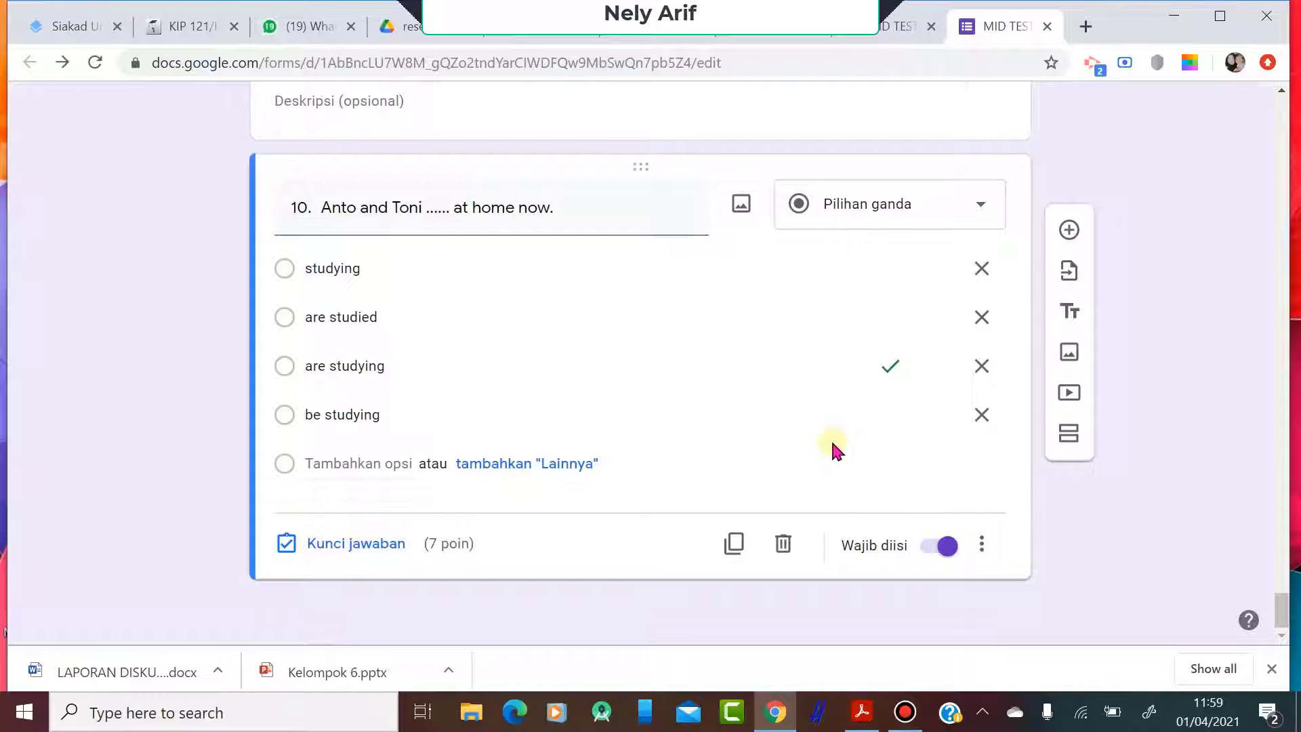
Select the question "Succulents suck up water in just a few hour, but they can store it in their stems for months" for import
{"action": "scroll", "coordinate": [1105, 452], "scroll_direction": "down", "scroll_amount": 5}
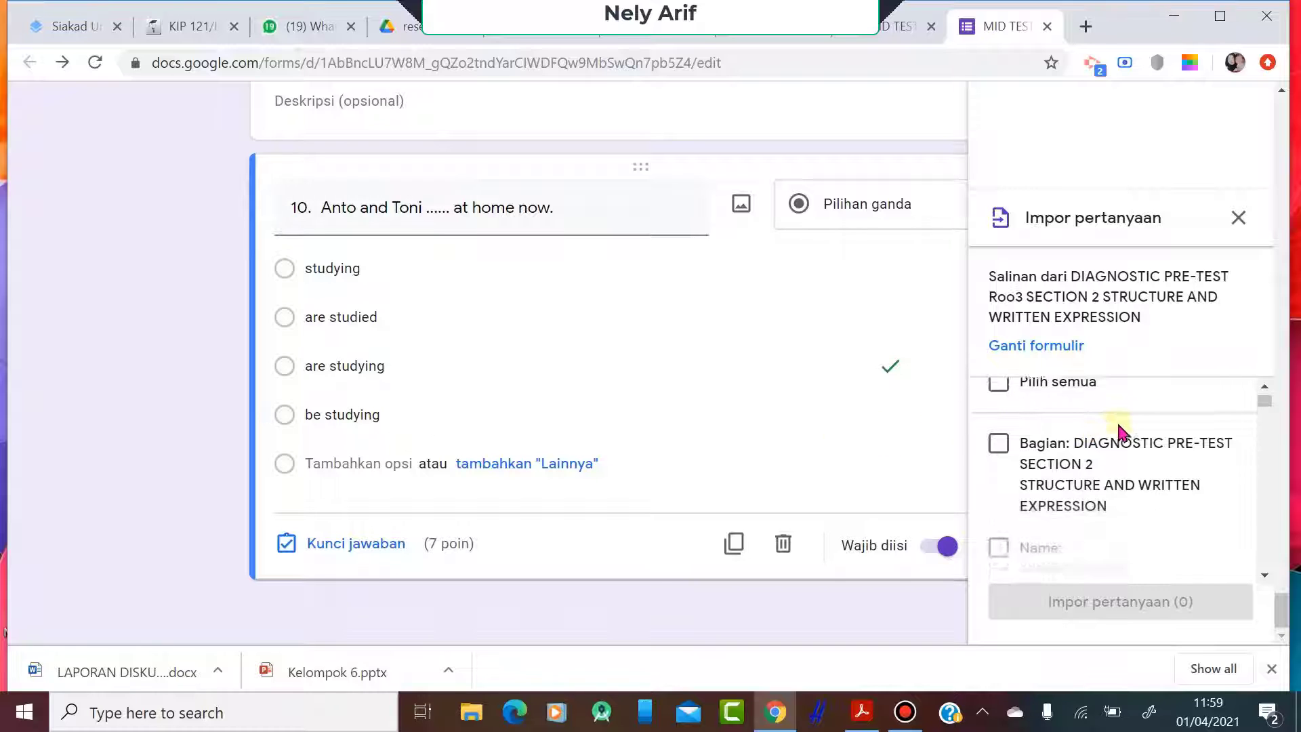
{"action": "scroll", "coordinate": [1120, 439], "scroll_direction": "down", "scroll_amount": 5}
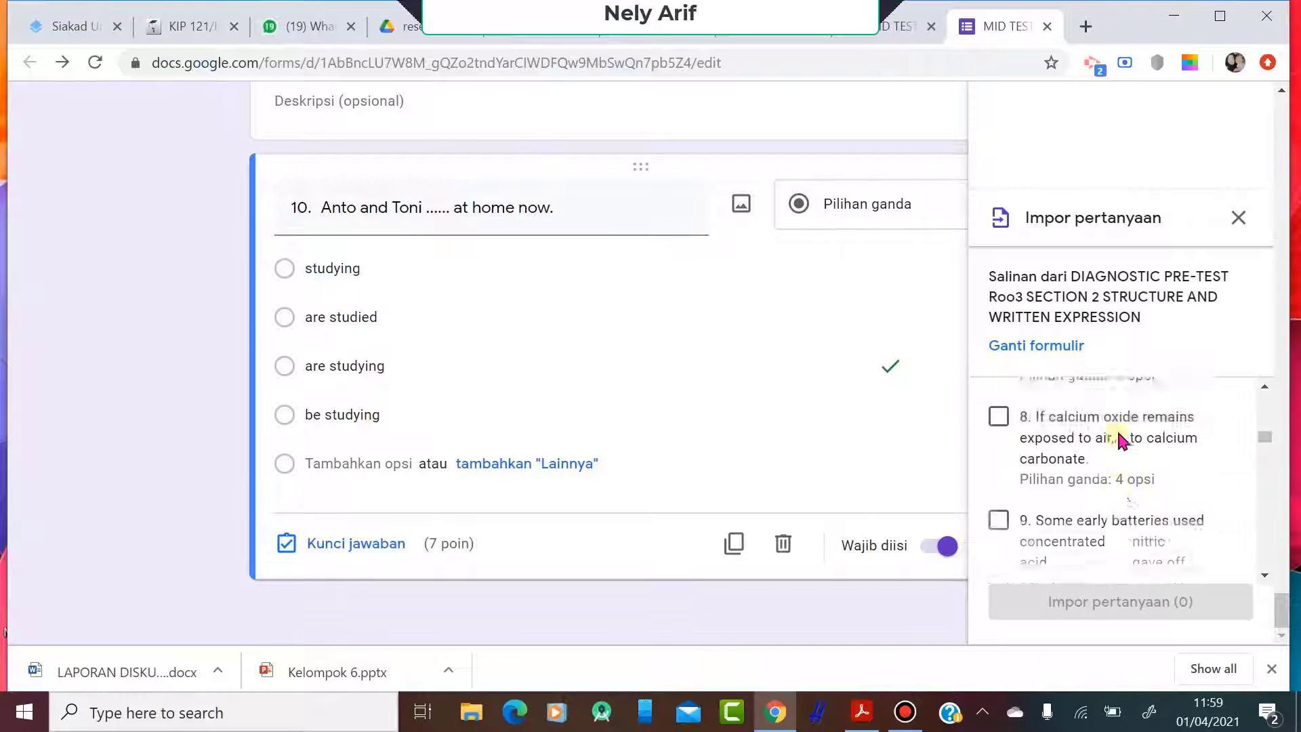
{"action": "scroll", "coordinate": [1120, 439], "scroll_direction": "down", "scroll_amount": 5}
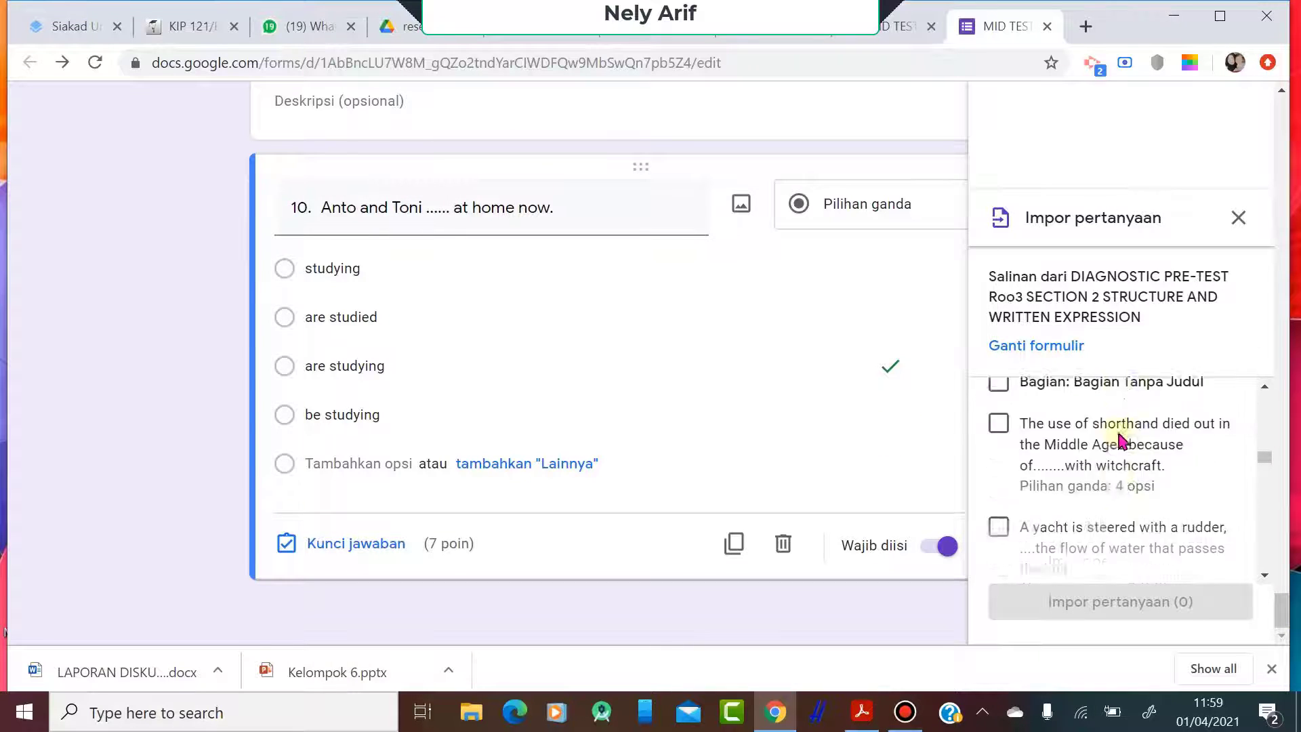
{"action": "scroll", "coordinate": [1120, 439], "scroll_direction": "down", "scroll_amount": 5}
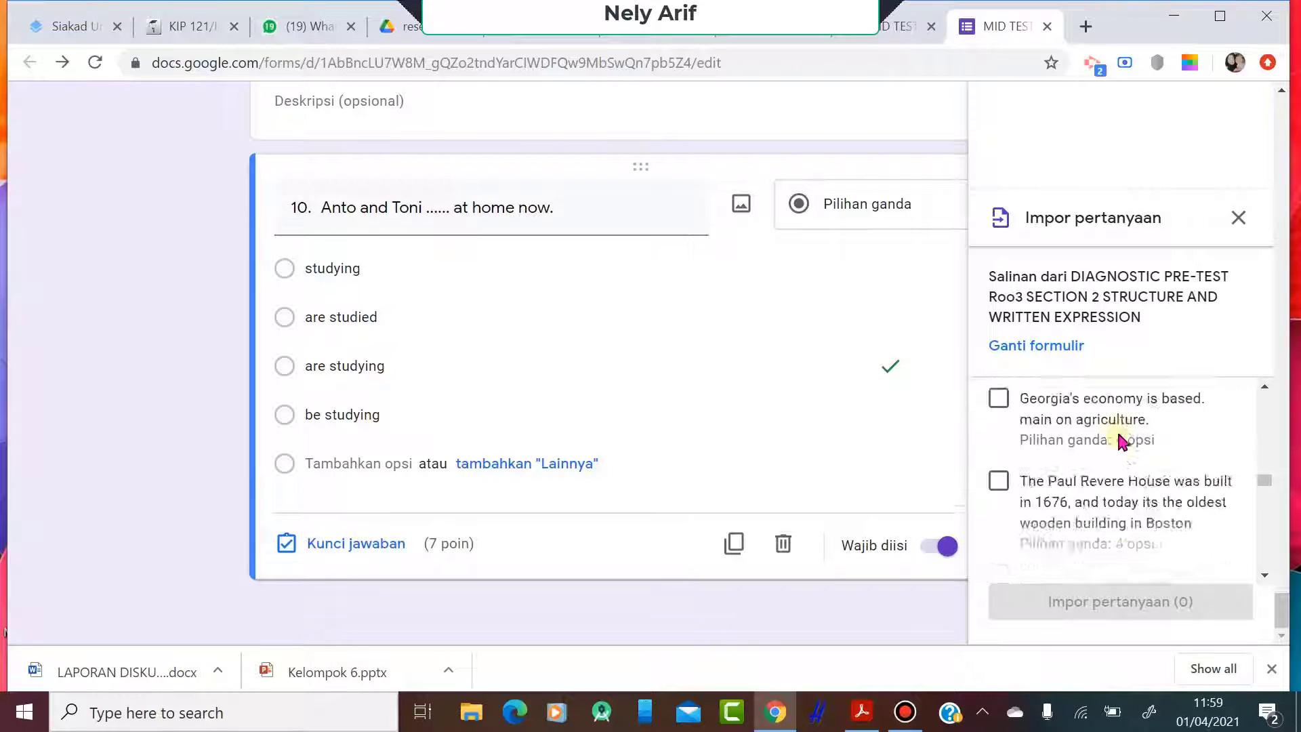
{"action": "scroll", "coordinate": [1084, 447], "scroll_direction": "down", "scroll_amount": 5}
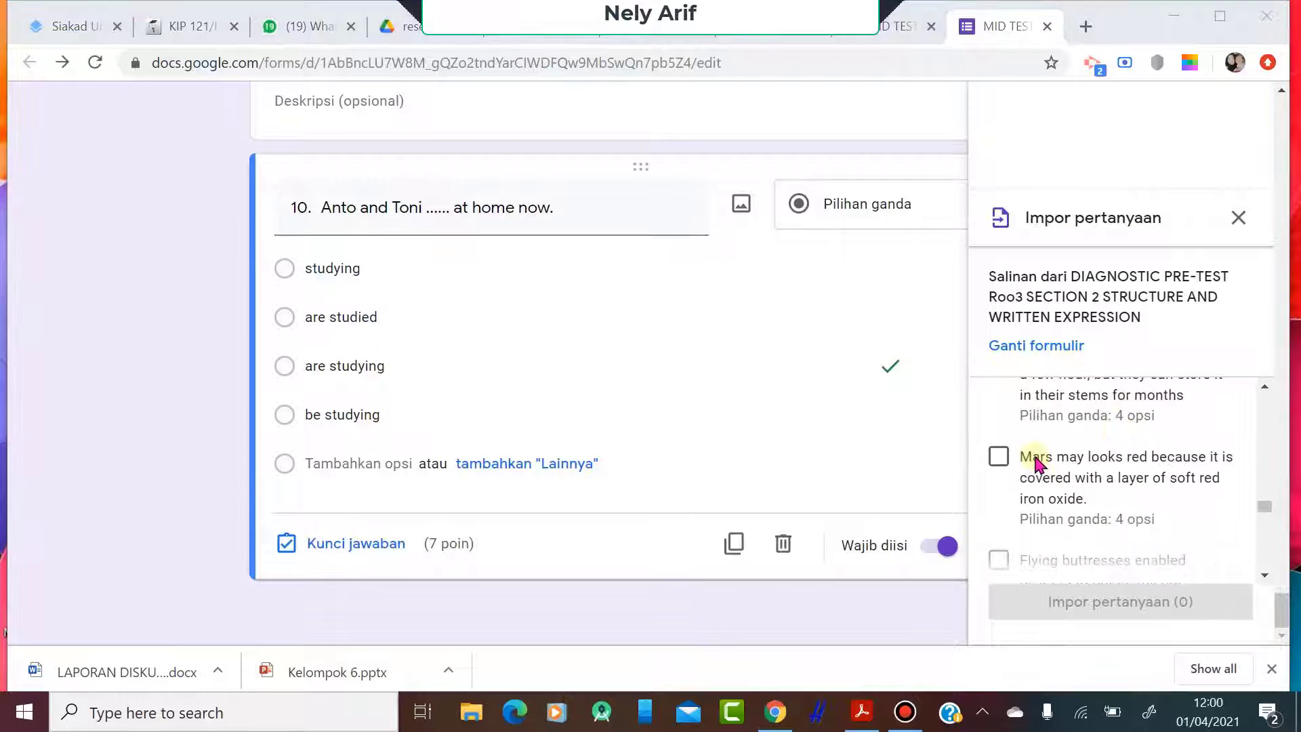
{"action": "scroll", "coordinate": [1040, 461], "scroll_direction": "up", "scroll_amount": 2}
{"action": "scroll", "coordinate": [1024, 463], "scroll_direction": "up", "scroll_amount": 3}
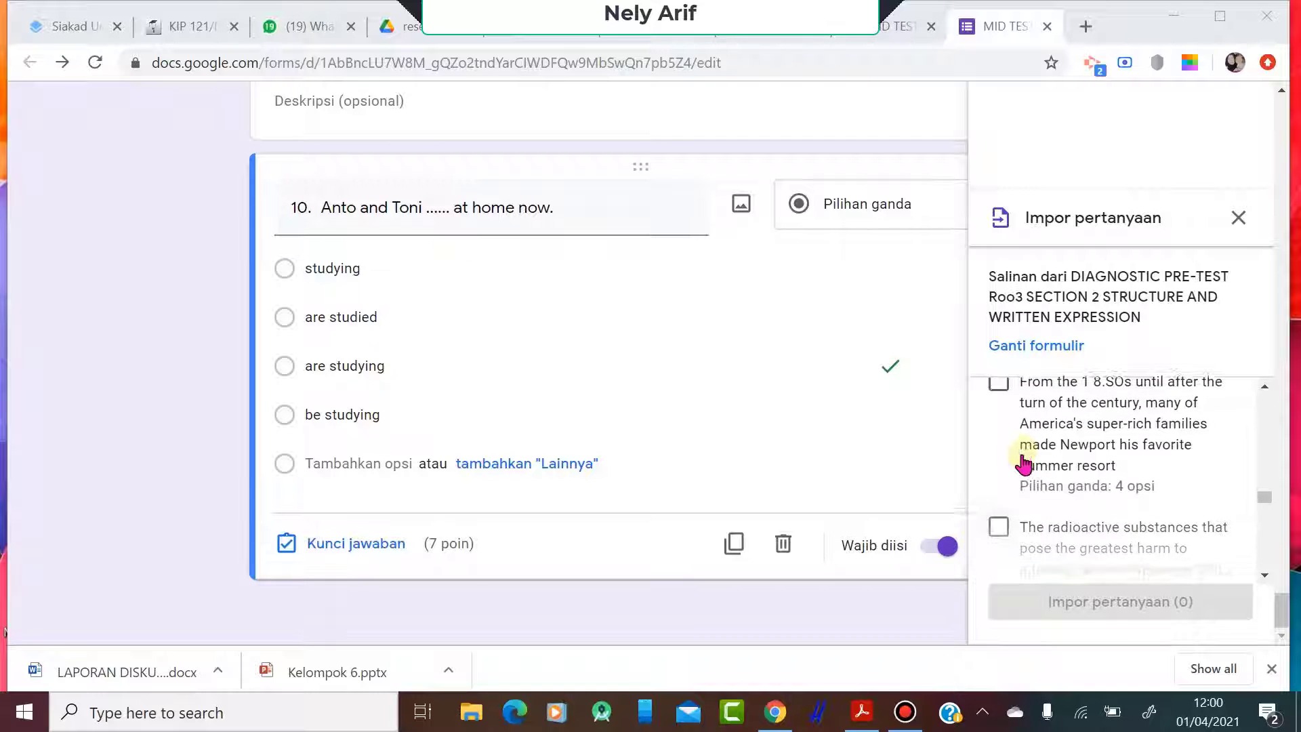
{"action": "scroll", "coordinate": [1023, 467], "scroll_direction": "down", "scroll_amount": 3}
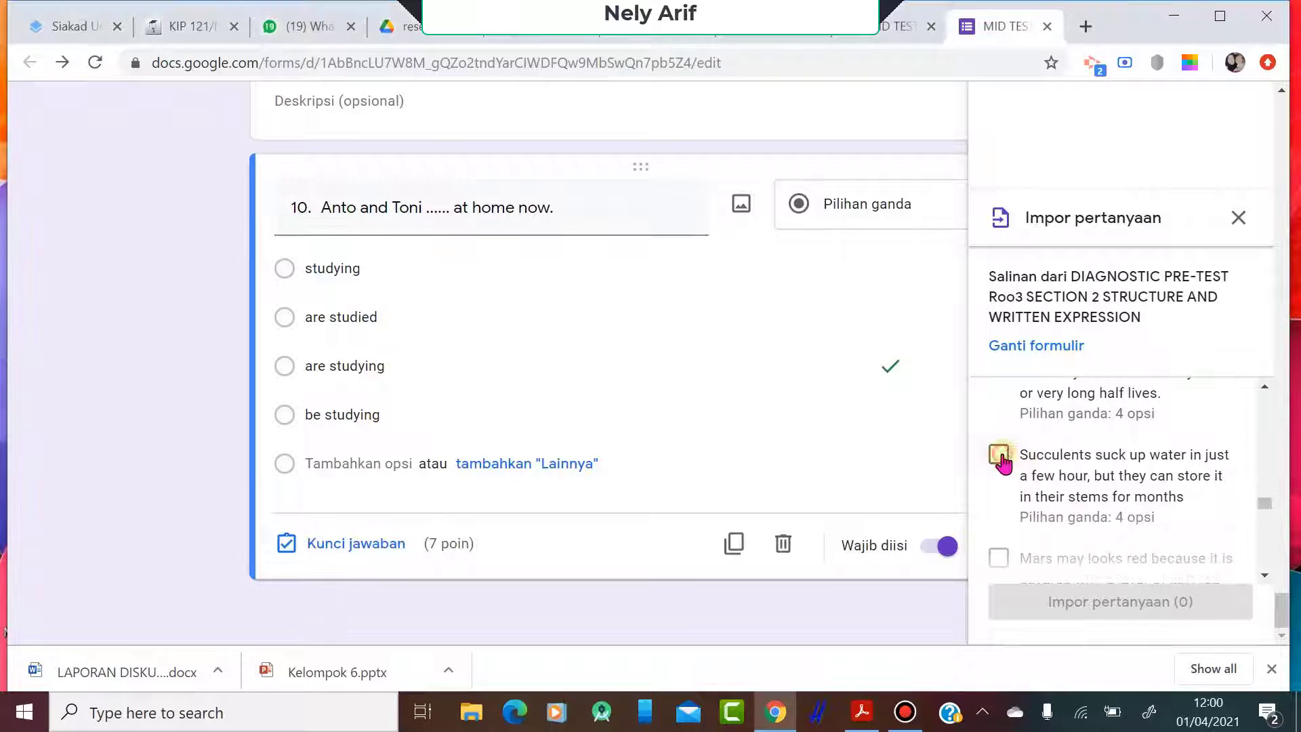
{"action": "left_click", "coordinate": [999, 455]}
Add the question "Film sound is often record by an analog system which, like the compact disc, uses light." to the import selection
{"action": "scroll", "coordinate": [1051, 481], "scroll_direction": "down", "scroll_amount": 5}
{"action": "scroll", "coordinate": [1051, 481], "scroll_direction": "down", "scroll_amount": 10}
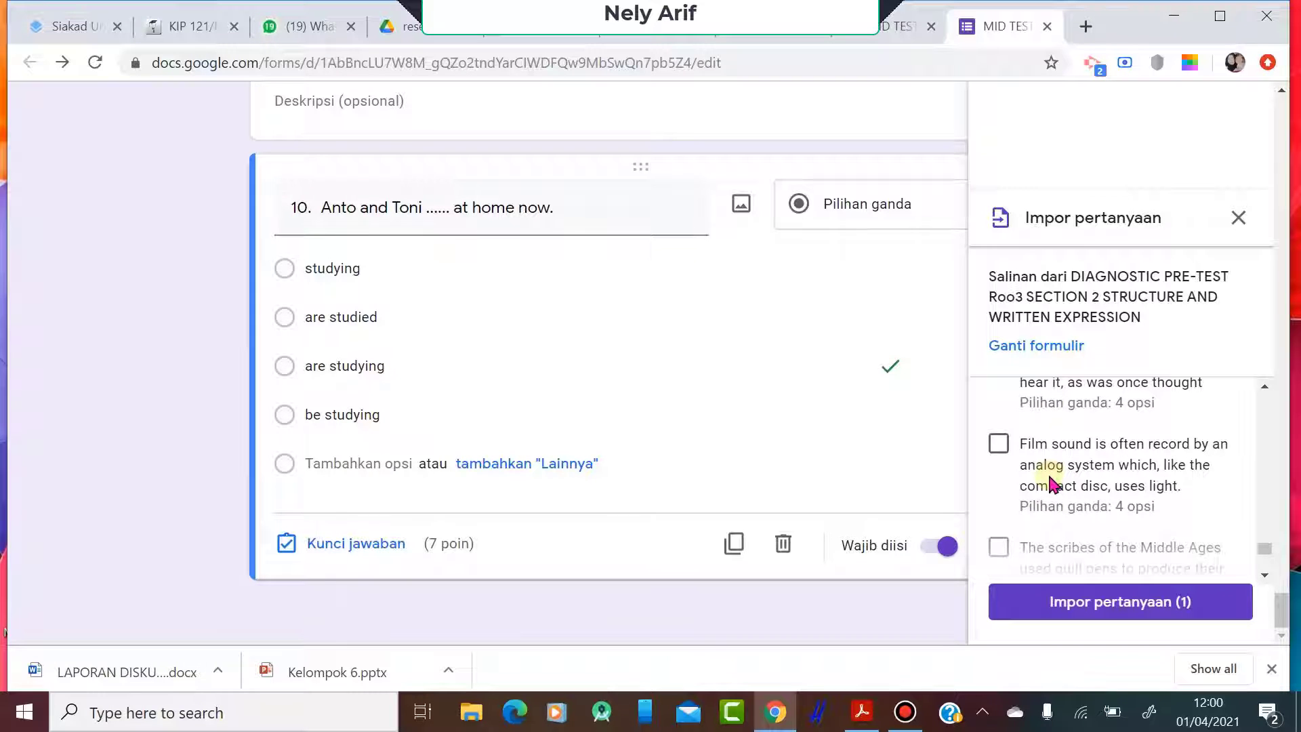
{"action": "left_click", "coordinate": [1009, 446]}
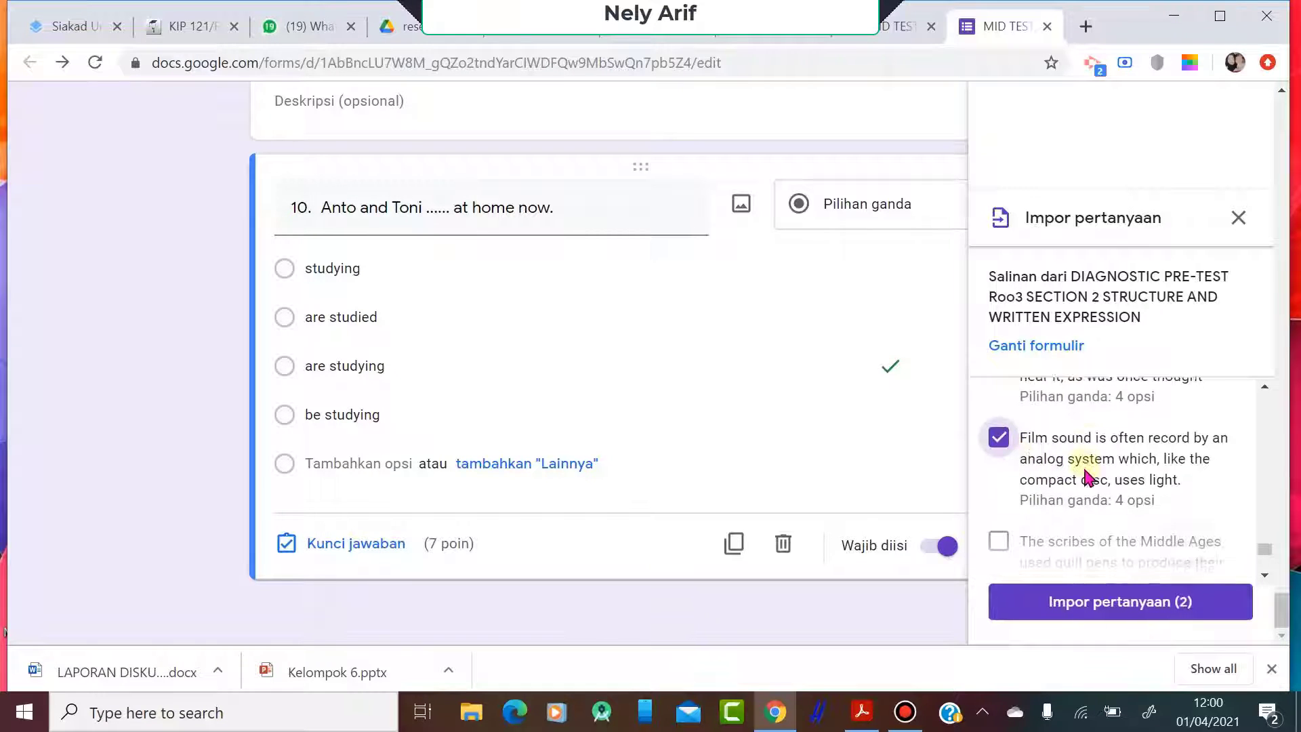
Add the question beginning "In 1732, coach travelers could got from New" to the selection and import the three selected questions
{"action": "scroll", "coordinate": [1082, 473], "scroll_direction": "down", "scroll_amount": 5}
{"action": "scroll", "coordinate": [1087, 477], "scroll_direction": "up", "scroll_amount": 15}
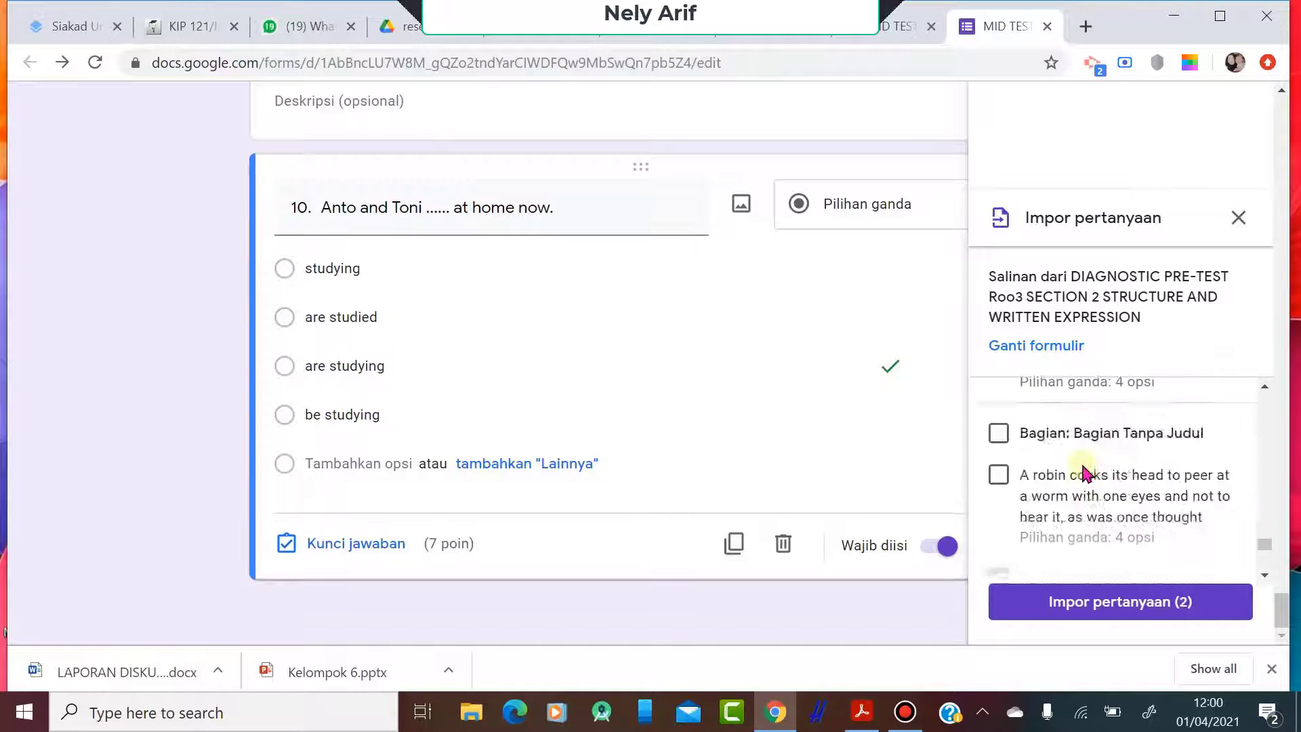
{"action": "scroll", "coordinate": [1082, 470], "scroll_direction": "up", "scroll_amount": 10}
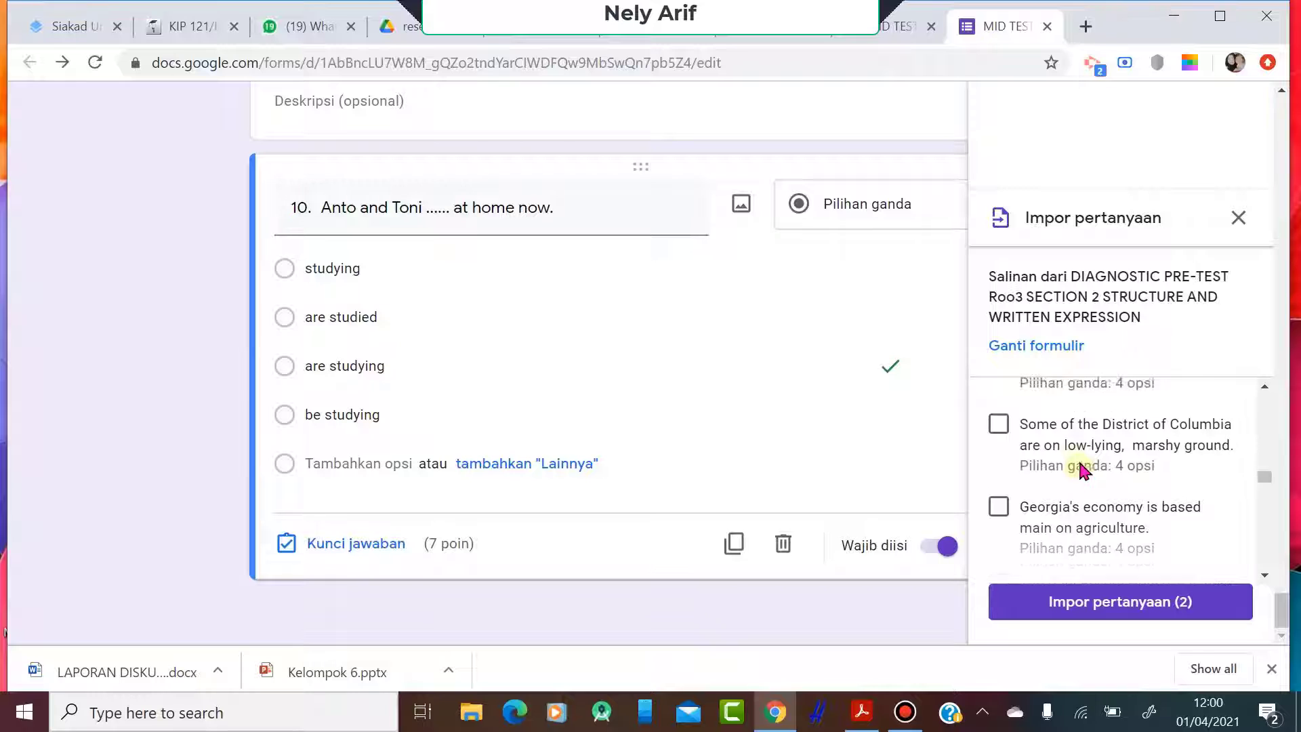
{"action": "scroll", "coordinate": [1083, 470], "scroll_direction": "up", "scroll_amount": 2}
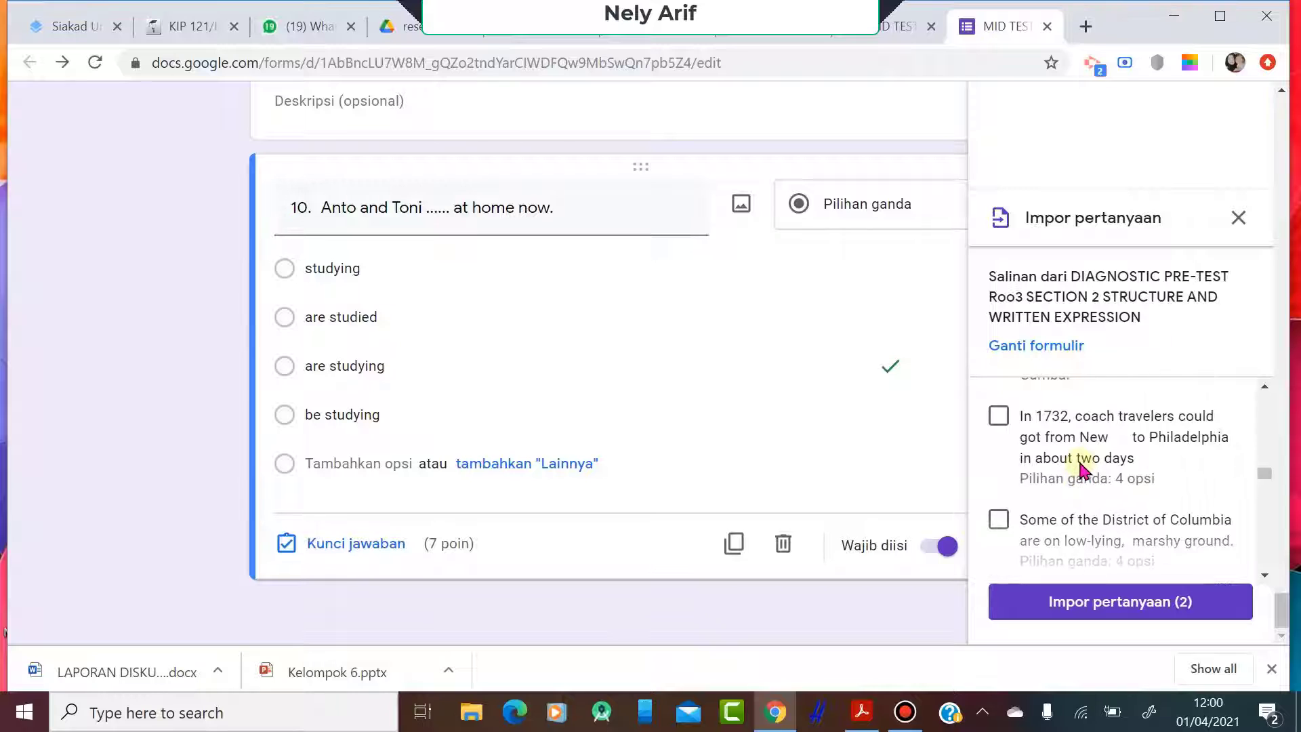
{"action": "left_click", "coordinate": [998, 416]}
{"action": "left_click", "coordinate": [1121, 599]}
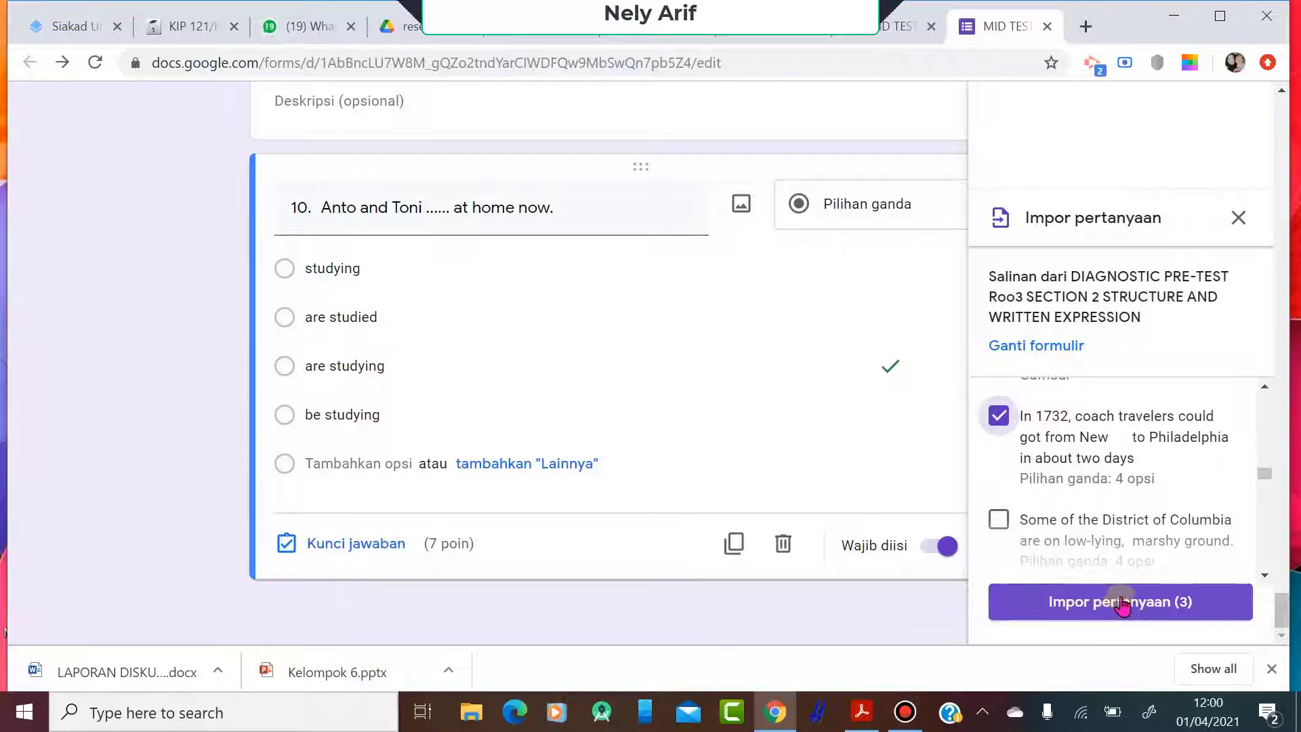
{"action": "left_click", "coordinate": [1123, 609]}
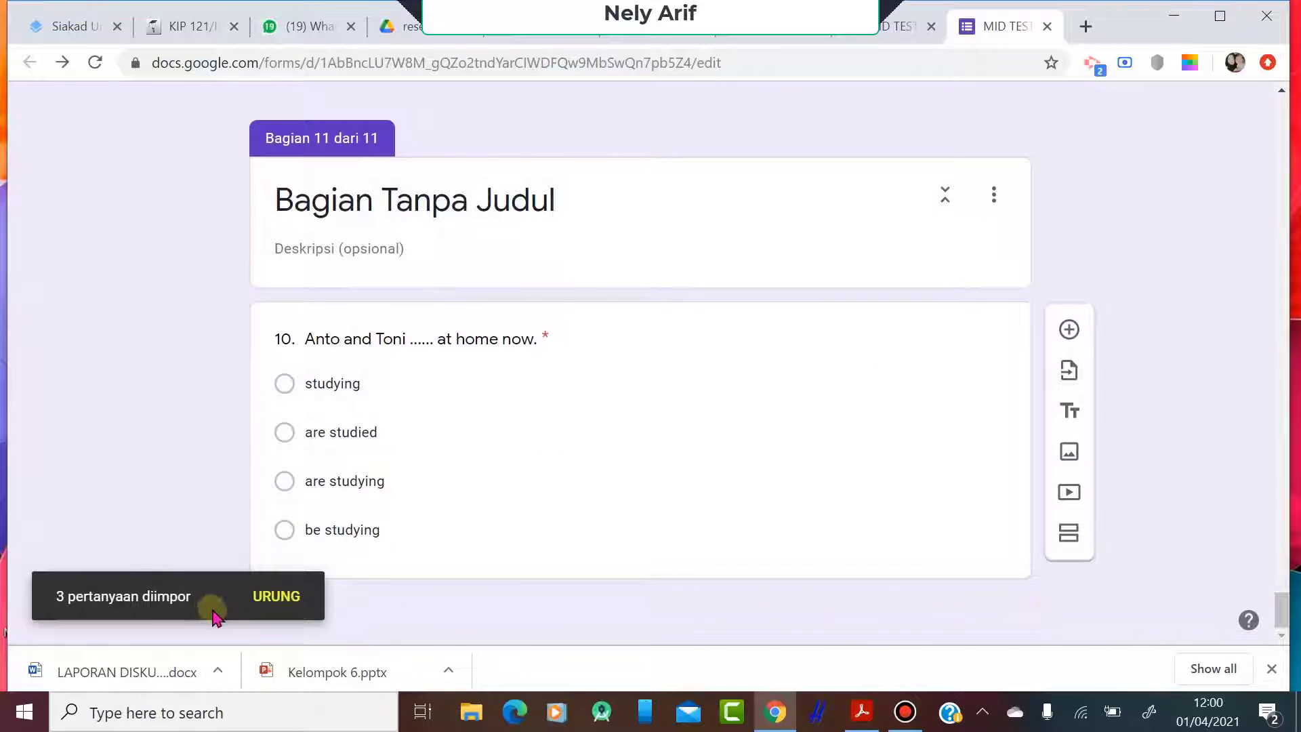
Locate the imported questions within the MID TEST form and examine them
{"action": "scroll", "coordinate": [788, 603], "scroll_direction": "up", "scroll_amount": 12}
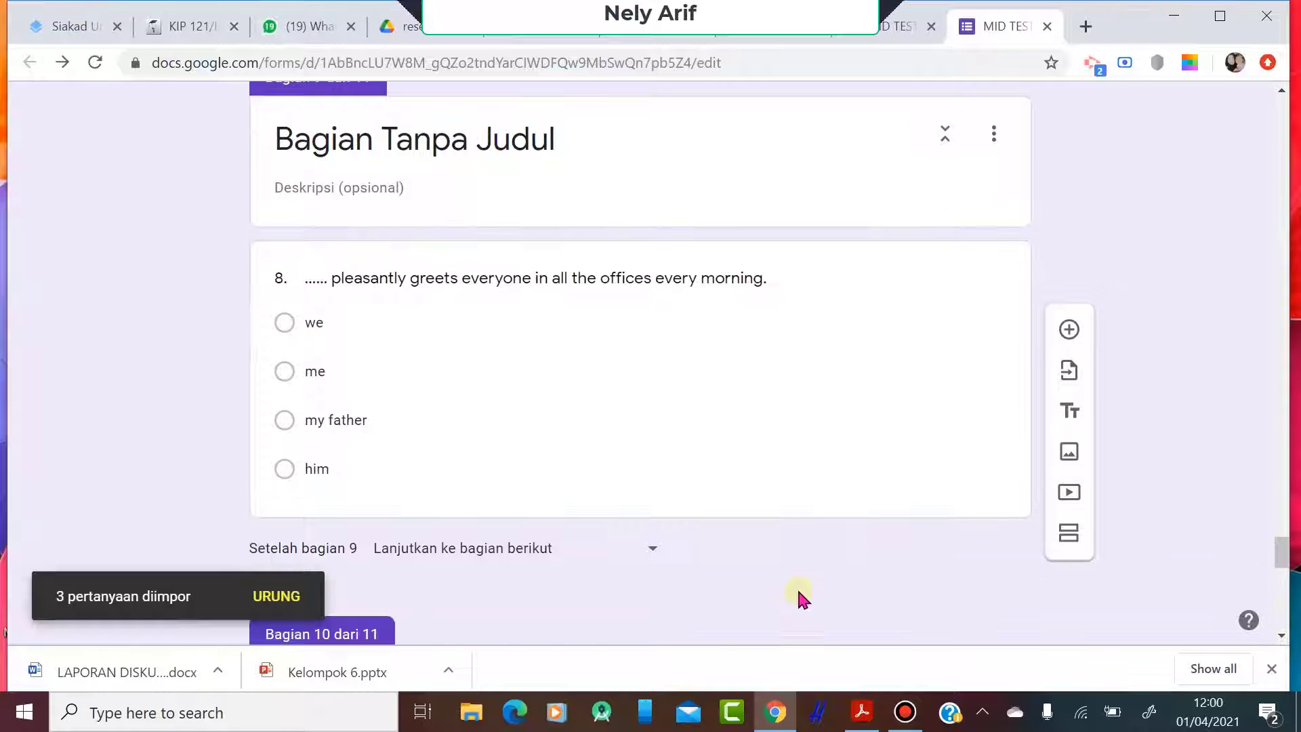
{"action": "scroll", "coordinate": [630, 583], "scroll_direction": "down", "scroll_amount": 1}
{"action": "scroll", "coordinate": [685, 538], "scroll_direction": "up", "scroll_amount": 15}
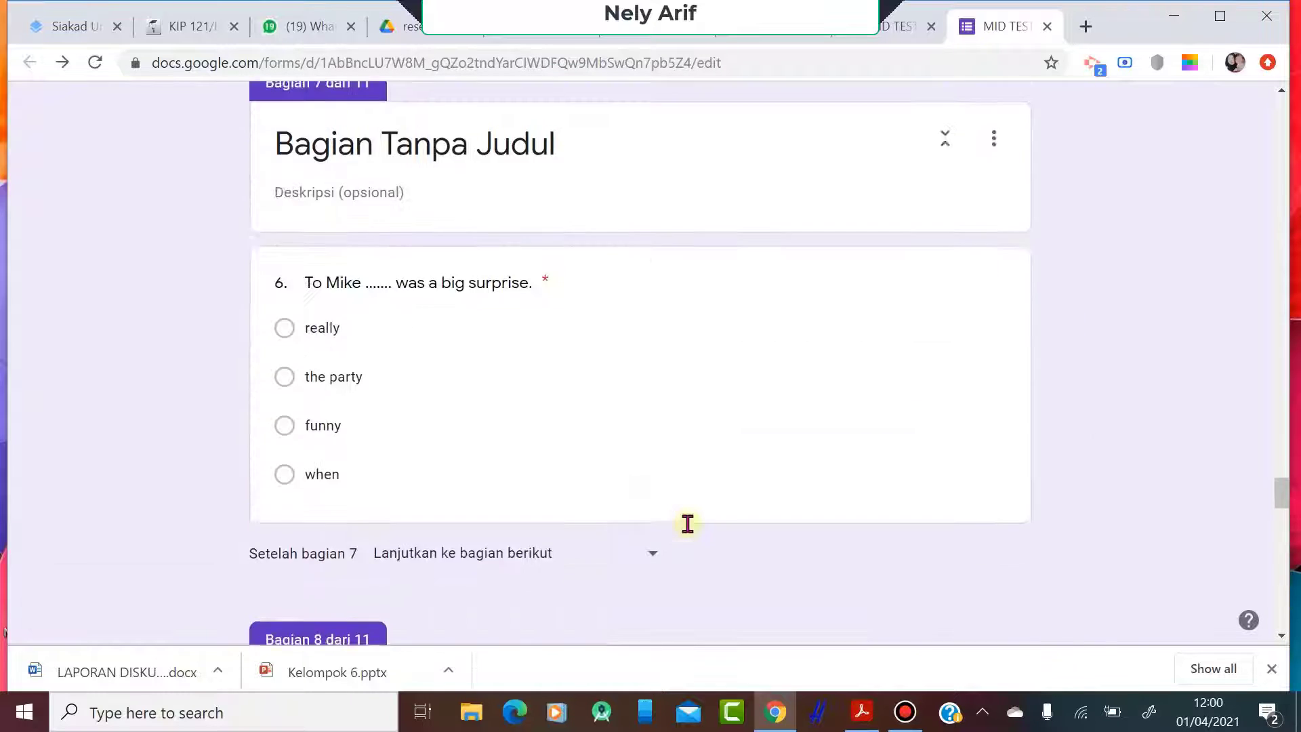
{"action": "scroll", "coordinate": [685, 511], "scroll_direction": "up", "scroll_amount": 20}
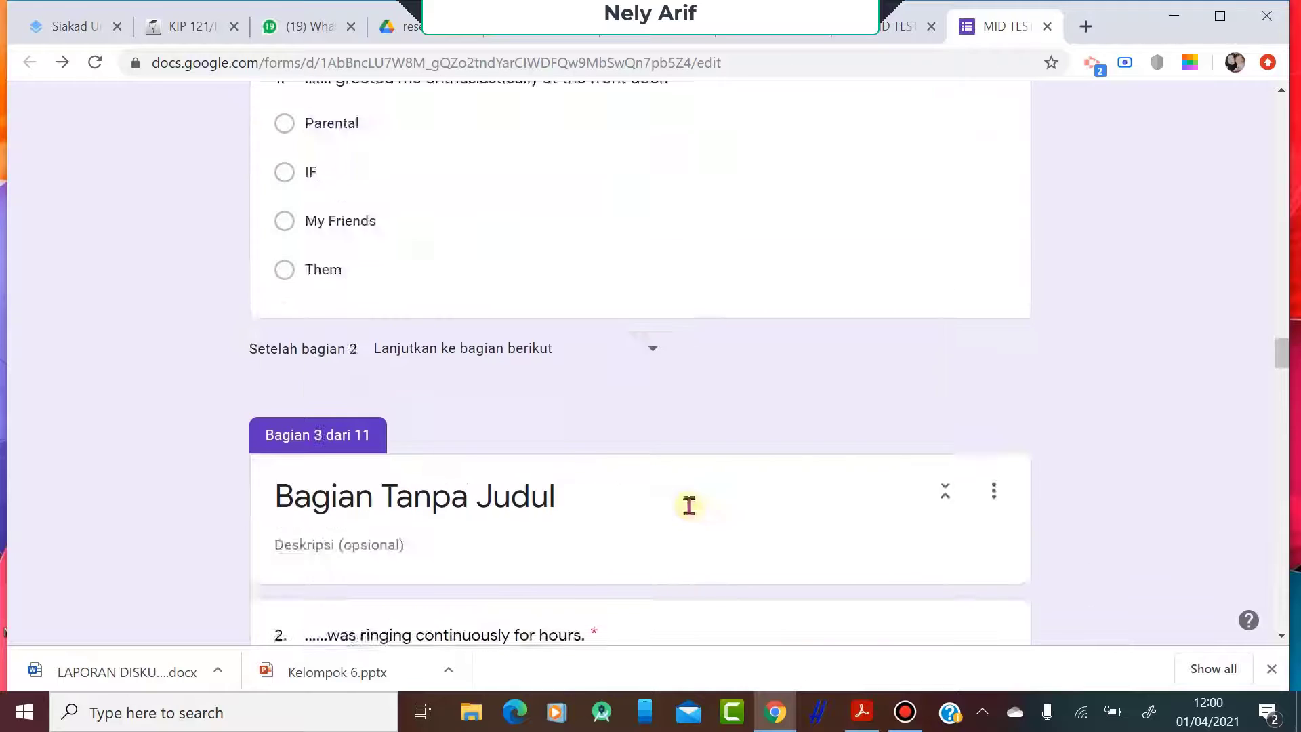
{"action": "scroll", "coordinate": [688, 485], "scroll_direction": "up", "scroll_amount": 10}
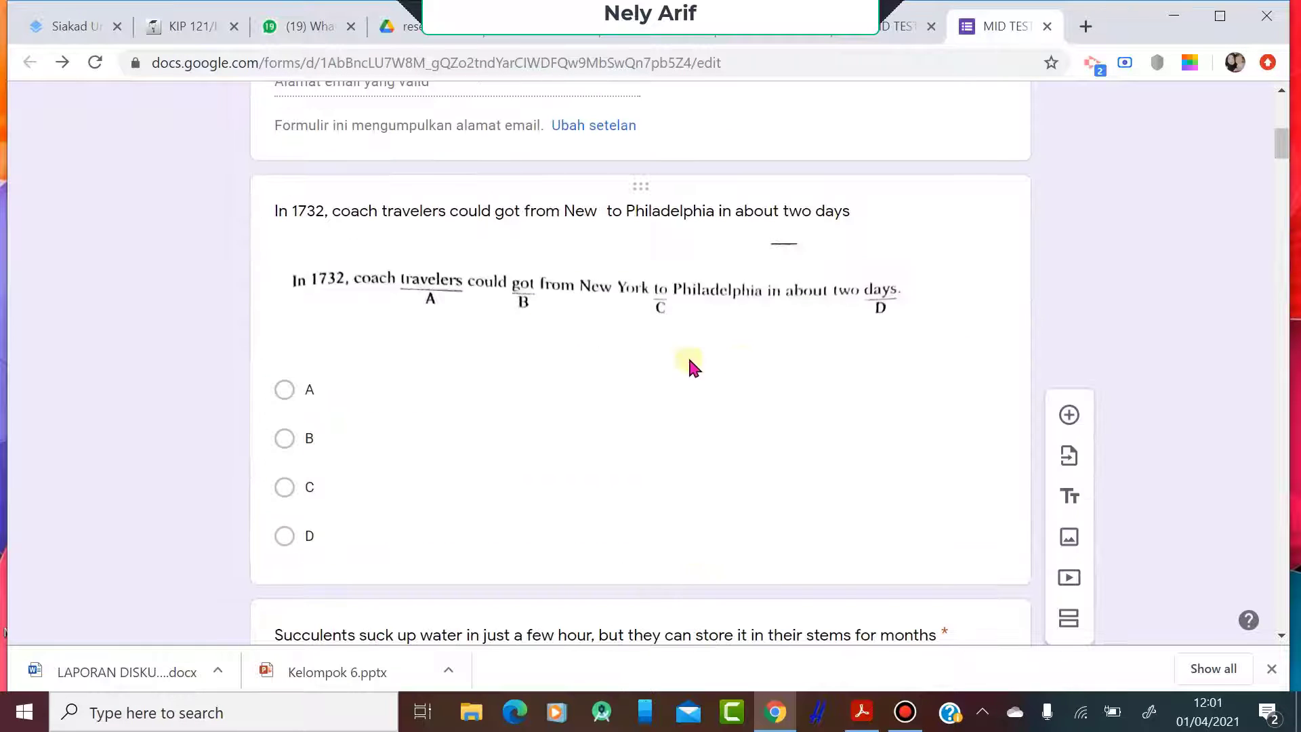
Delete the imported questions beginning "In 1732, coach travelers" and "Succulents suck up water" from the first section
{"action": "scroll", "coordinate": [633, 359], "scroll_direction": "down", "scroll_amount": 5}
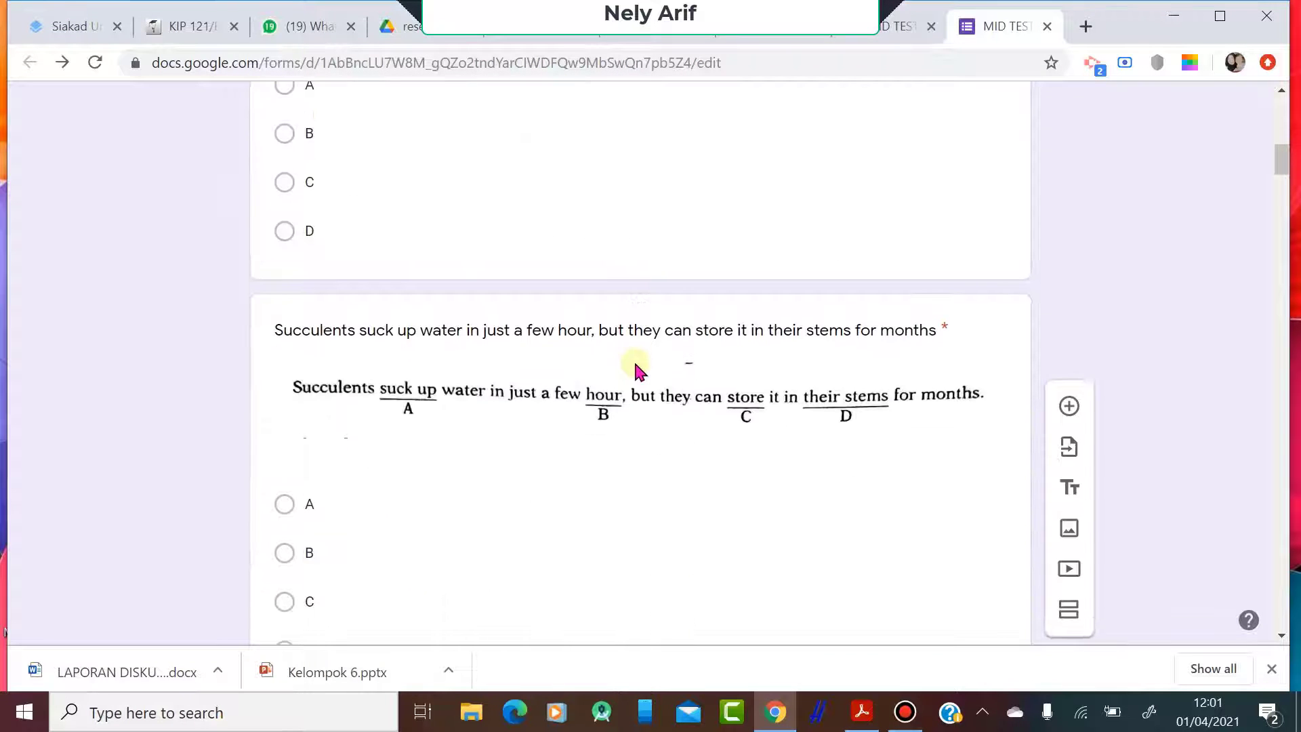
{"action": "scroll", "coordinate": [718, 390], "scroll_direction": "up", "scroll_amount": 5}
{"action": "left_click", "coordinate": [812, 474]}
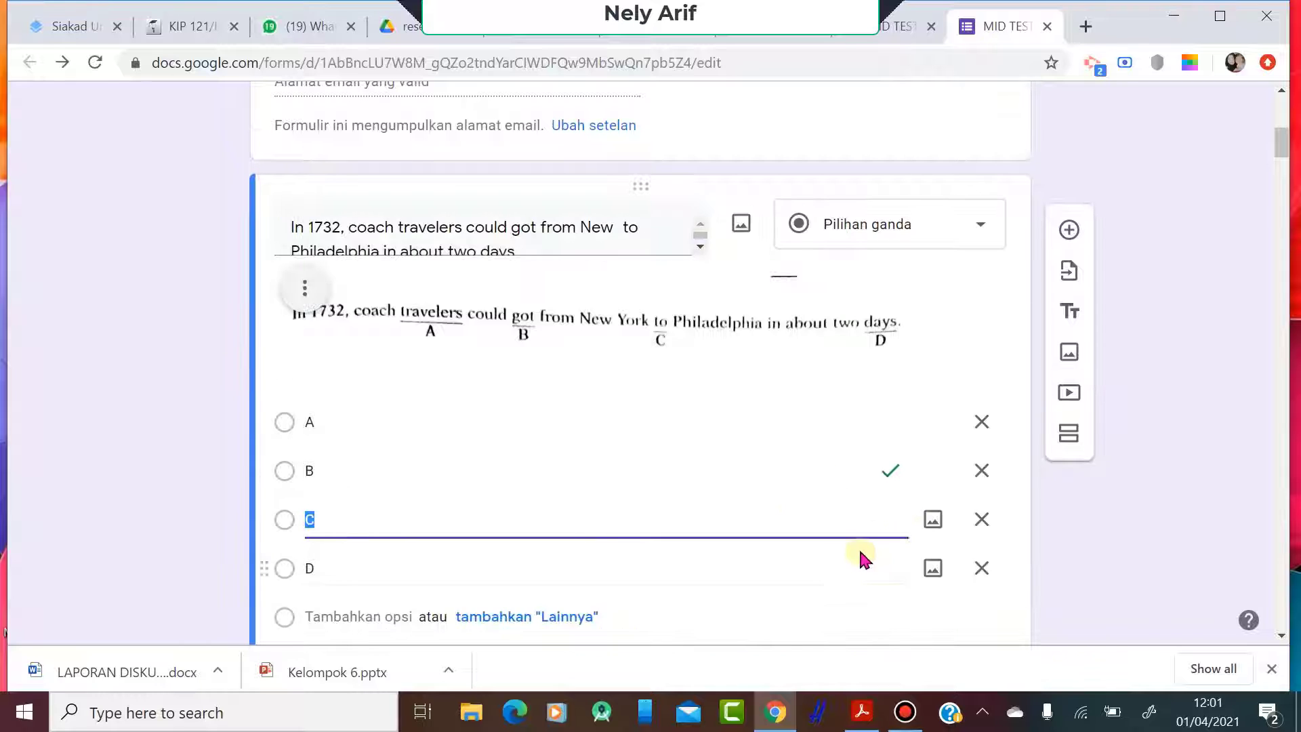
{"action": "left_click", "coordinate": [802, 598]}
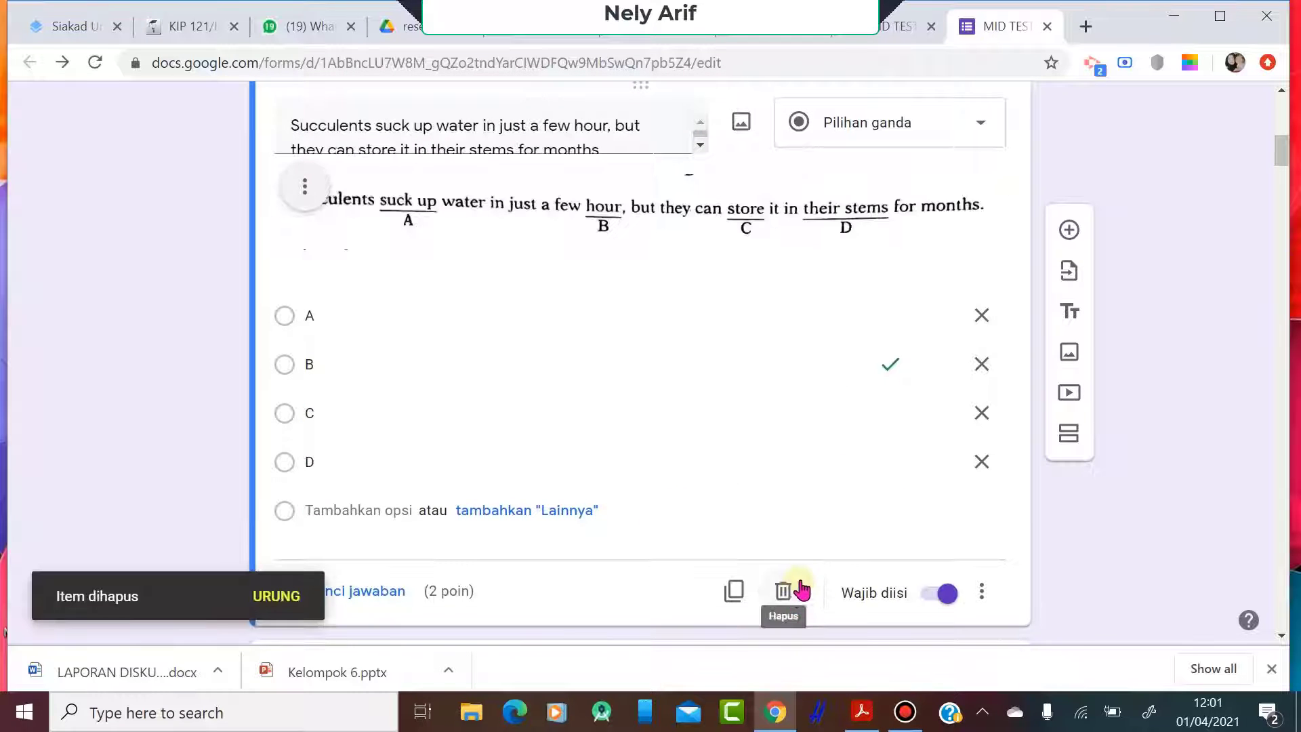
{"action": "left_click", "coordinate": [788, 592]}
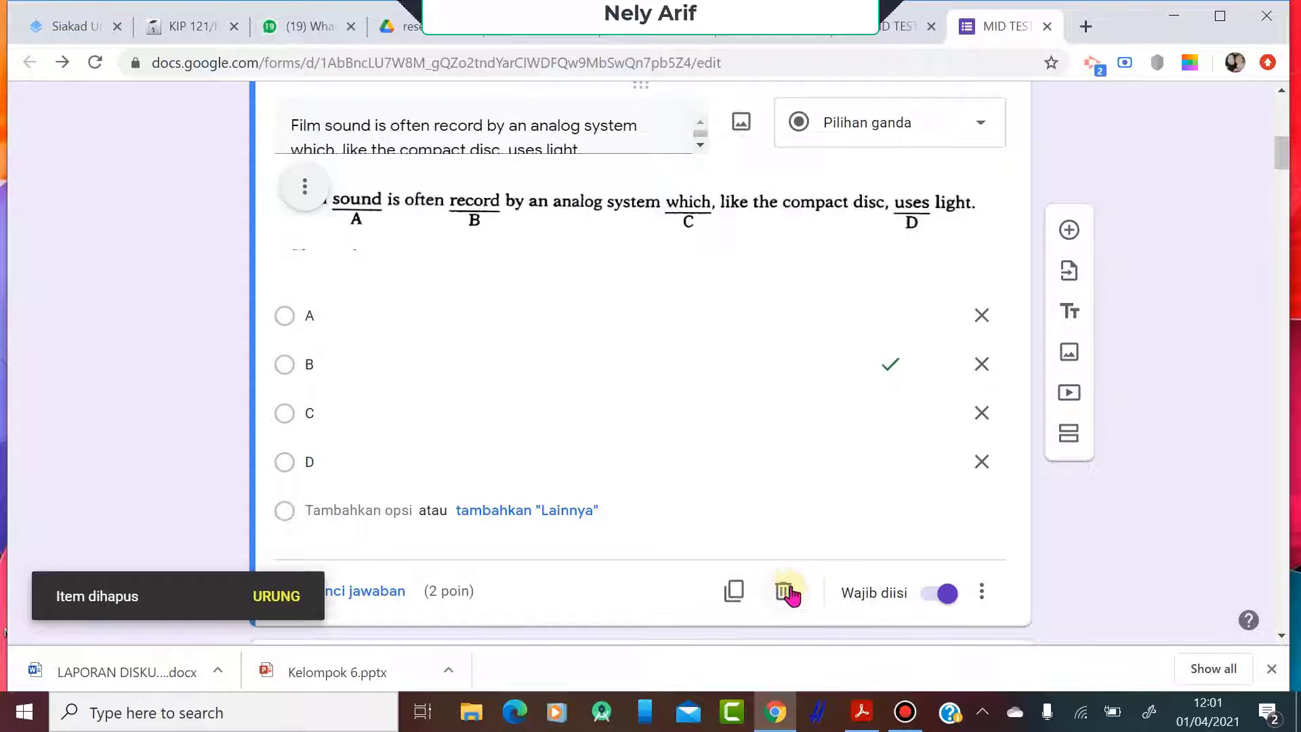
{"action": "left_click", "coordinate": [788, 591]}
{"action": "scroll", "coordinate": [790, 584], "scroll_direction": "up", "scroll_amount": 5}
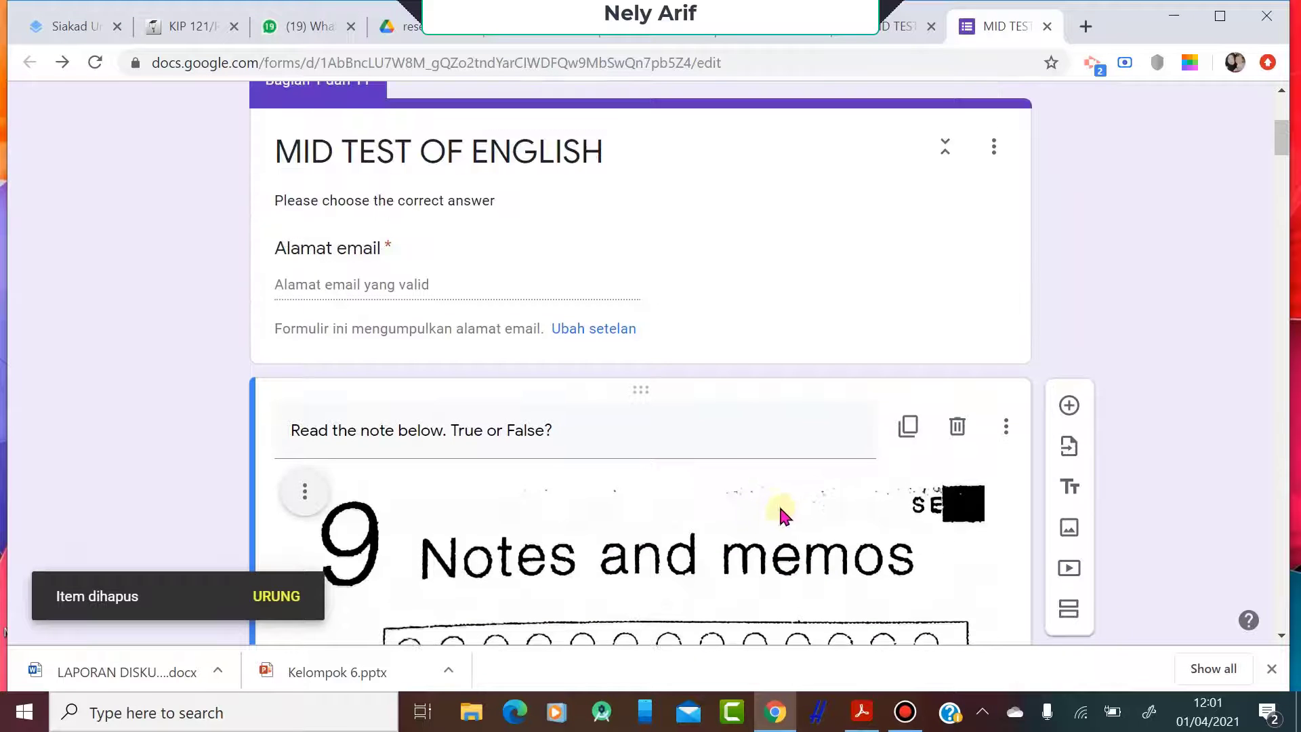
{"action": "scroll", "coordinate": [778, 502], "scroll_direction": "down", "scroll_amount": 7}
{"action": "scroll", "coordinate": [776, 500], "scroll_direction": "down", "scroll_amount": 8}
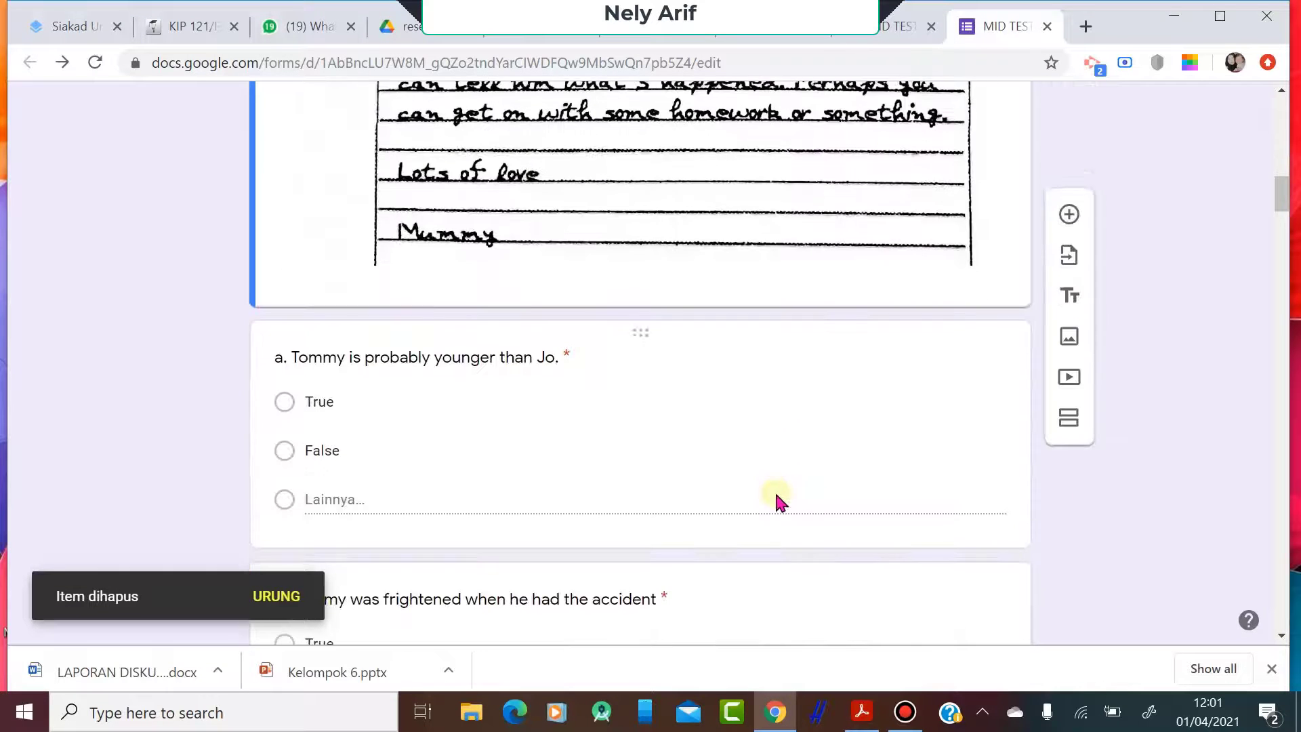
{"action": "scroll", "coordinate": [777, 501], "scroll_direction": "up", "scroll_amount": 15}
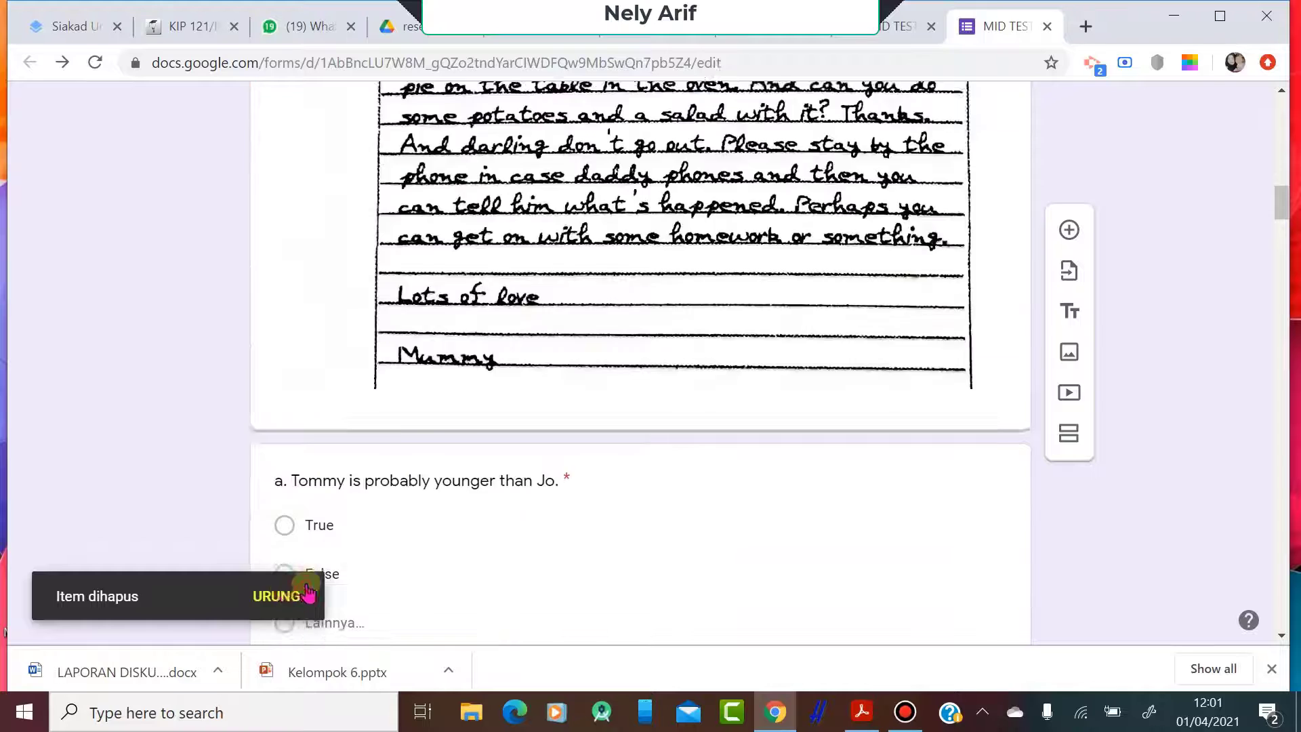
{"action": "scroll", "coordinate": [717, 515], "scroll_direction": "down", "scroll_amount": 5}
{"action": "scroll", "coordinate": [708, 521], "scroll_direction": "down", "scroll_amount": 3}
{"action": "scroll", "coordinate": [706, 517], "scroll_direction": "up", "scroll_amount": 2}
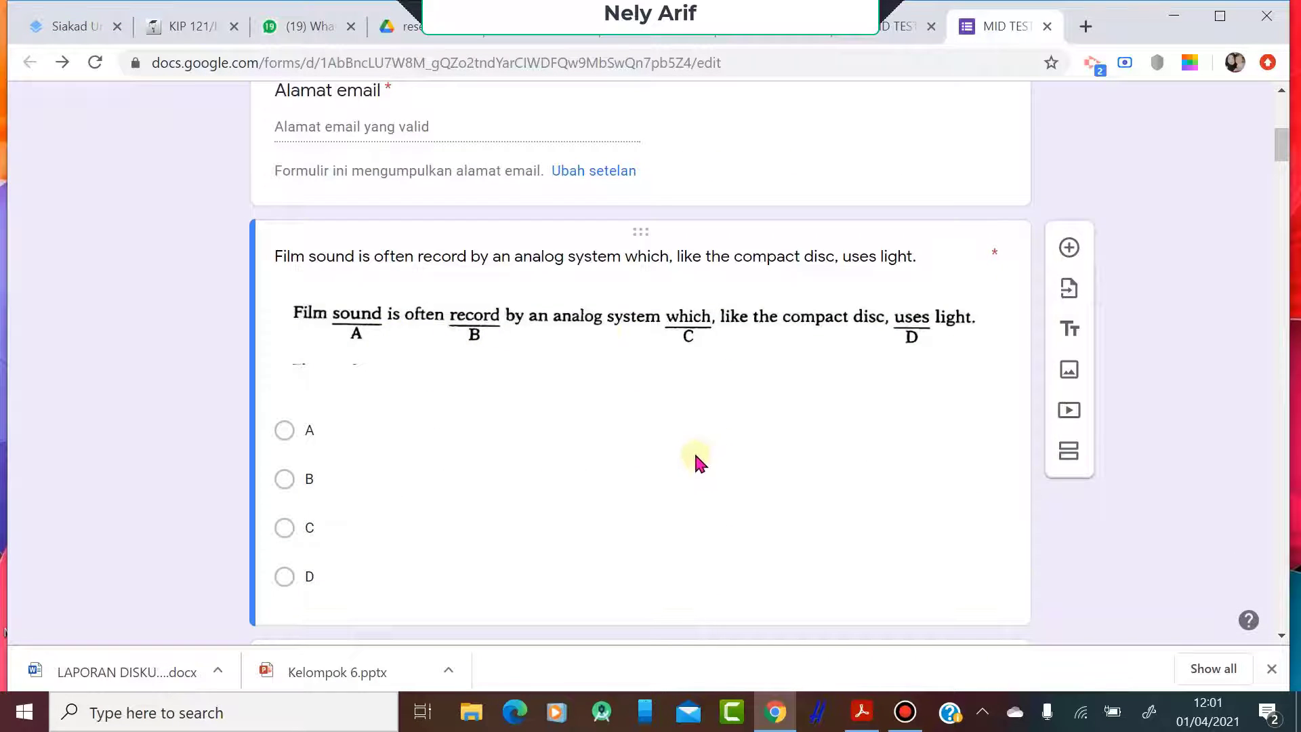
Delete the imported question beginning "Film sound is often record by an analog system" from the first section
{"action": "scroll", "coordinate": [699, 463], "scroll_direction": "down", "scroll_amount": 3}
{"action": "left_click", "coordinate": [743, 373]}
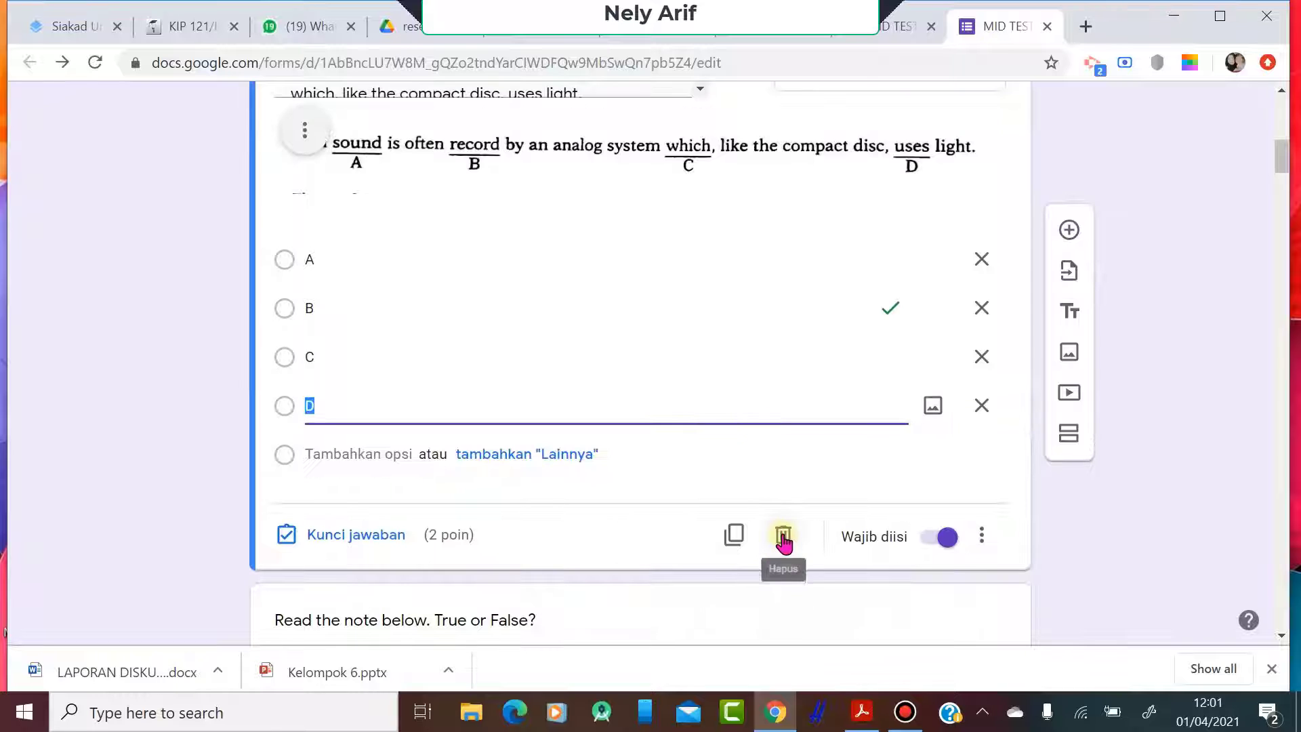
{"action": "left_click", "coordinate": [784, 536]}
Select question 10, ending "at home now.", in section 11 at the end of the form as the insertion point
{"action": "scroll", "coordinate": [740, 447], "scroll_direction": "down", "scroll_amount": 12}
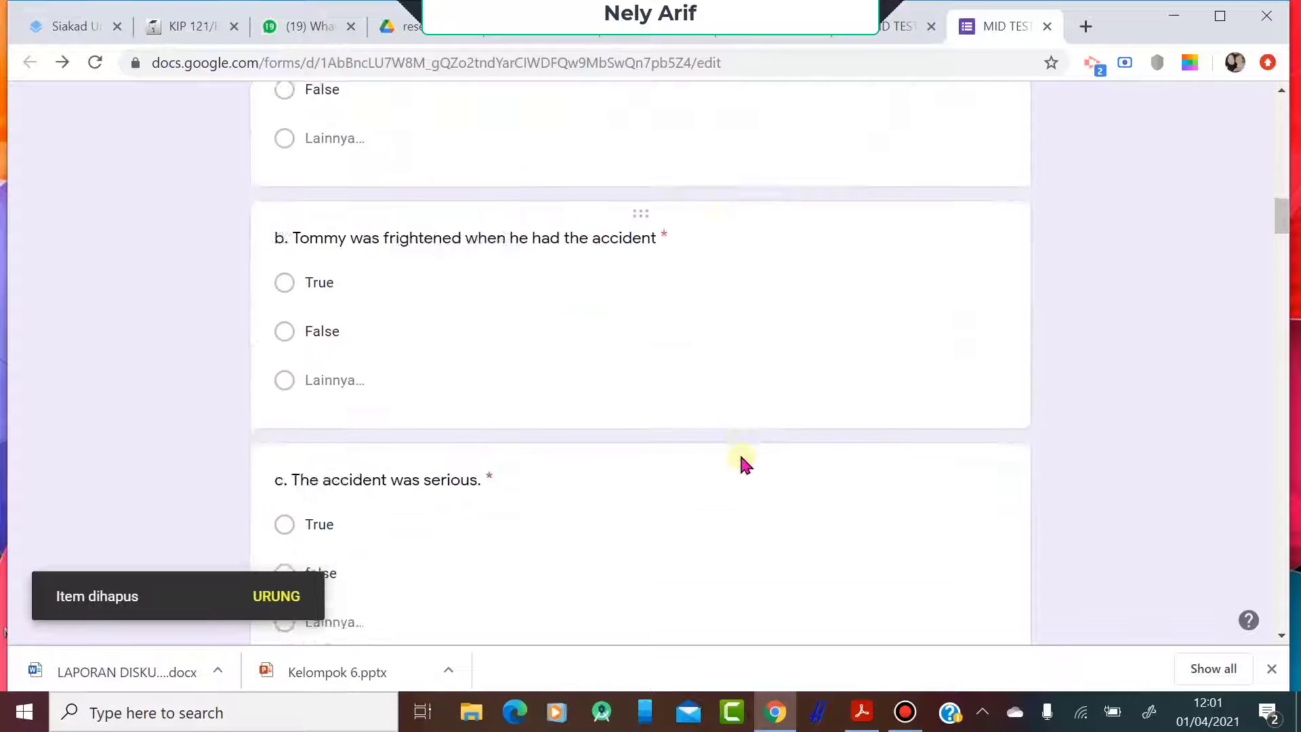
{"action": "scroll", "coordinate": [741, 459], "scroll_direction": "down", "scroll_amount": 20}
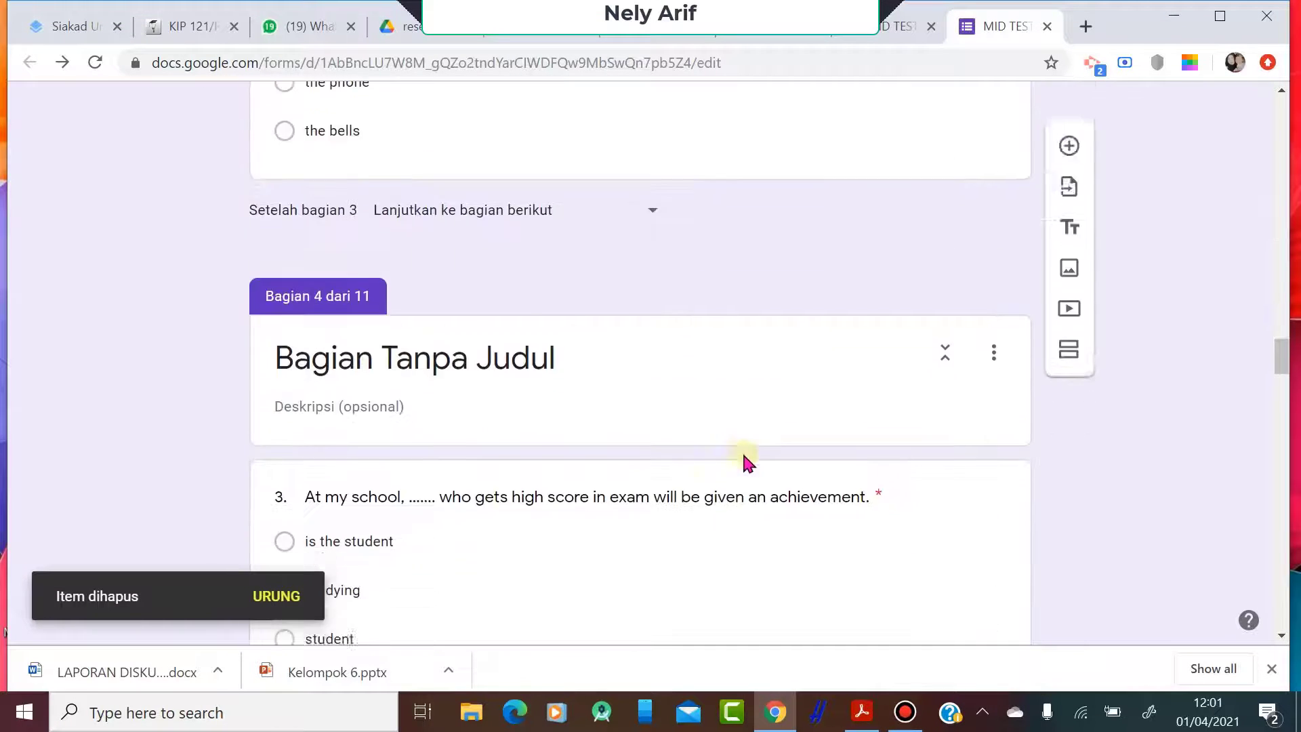
{"action": "scroll", "coordinate": [742, 450], "scroll_direction": "down", "scroll_amount": 18}
{"action": "scroll", "coordinate": [746, 449], "scroll_direction": "up", "scroll_amount": 13}
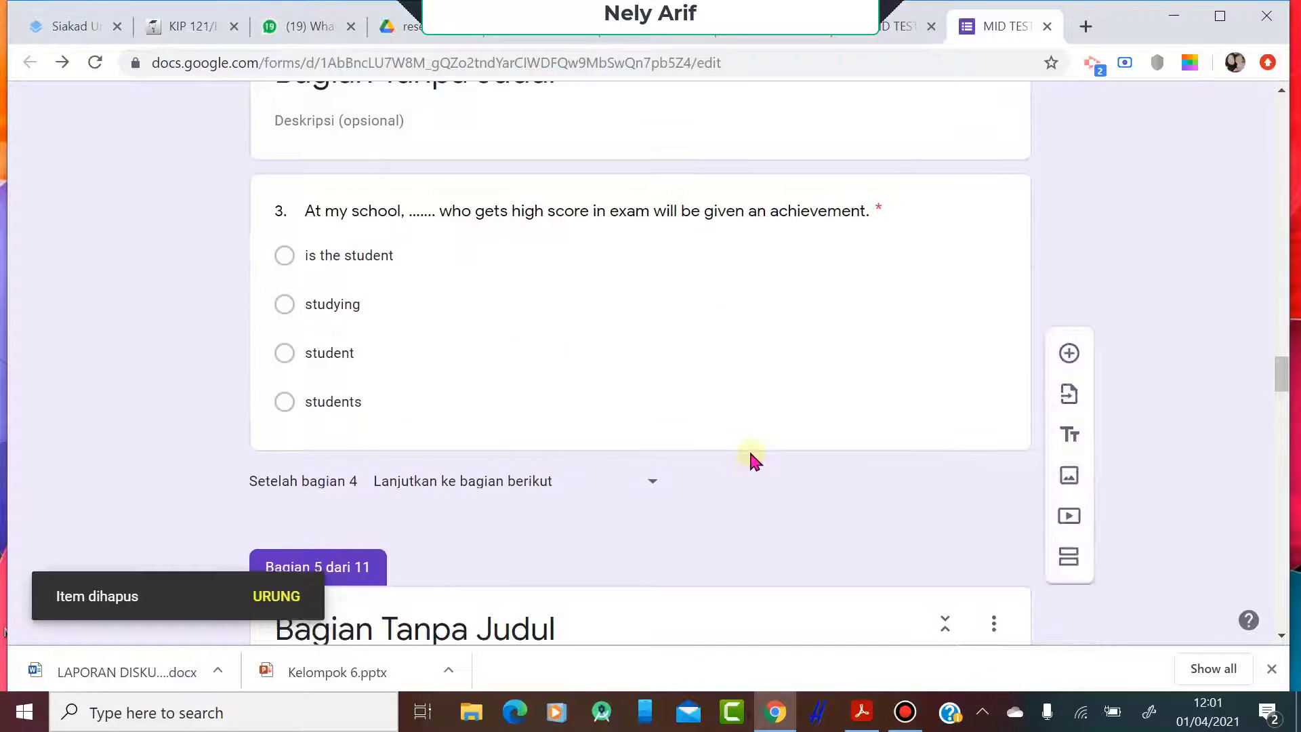
{"action": "scroll", "coordinate": [749, 454], "scroll_direction": "up", "scroll_amount": 10}
{"action": "scroll", "coordinate": [761, 453], "scroll_direction": "down", "scroll_amount": 16}
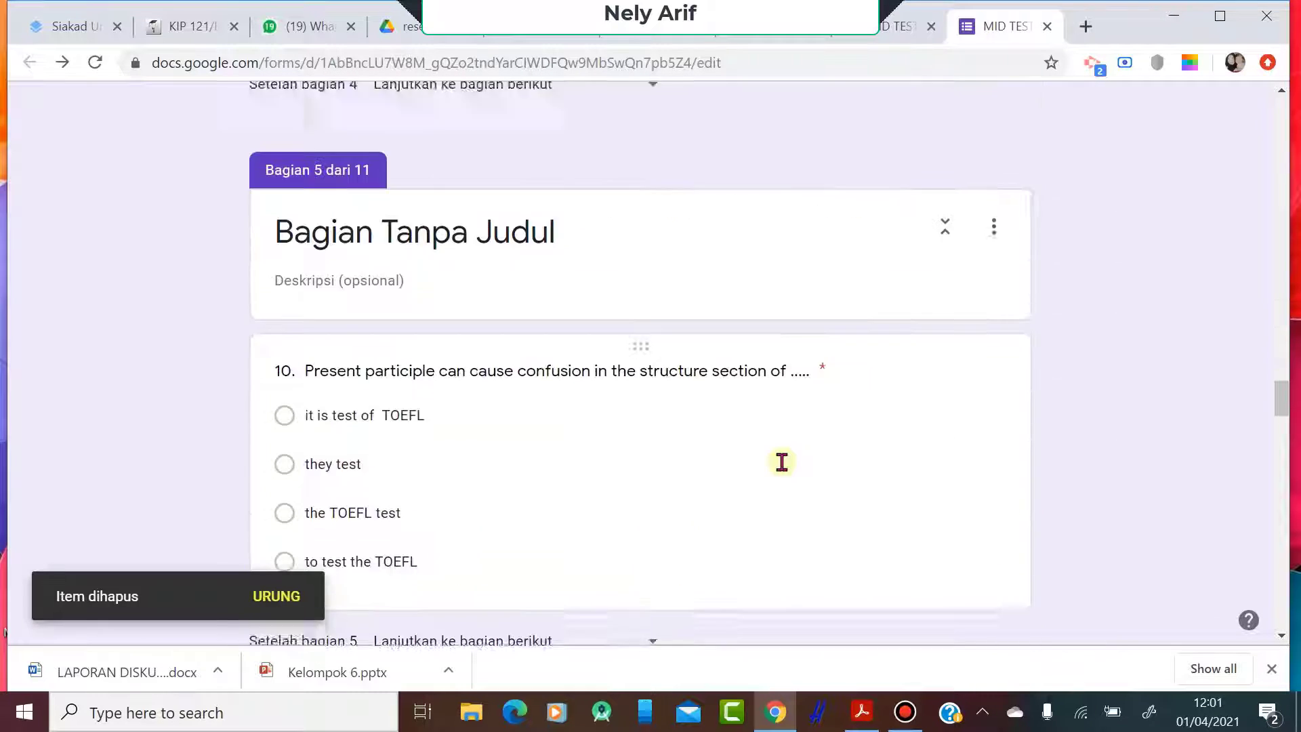
{"action": "scroll", "coordinate": [782, 463], "scroll_direction": "down", "scroll_amount": 20}
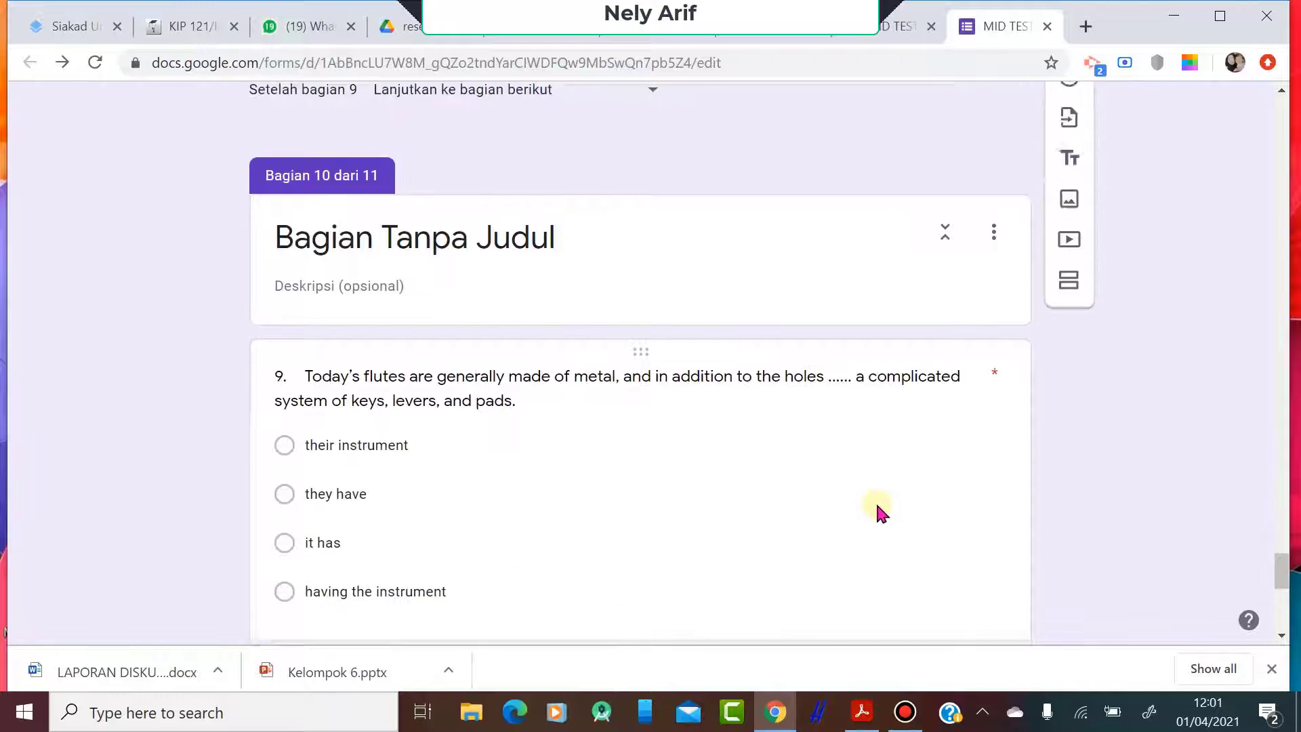
{"action": "scroll", "coordinate": [876, 501], "scroll_direction": "down", "scroll_amount": 9}
{"action": "left_click", "coordinate": [927, 564]}
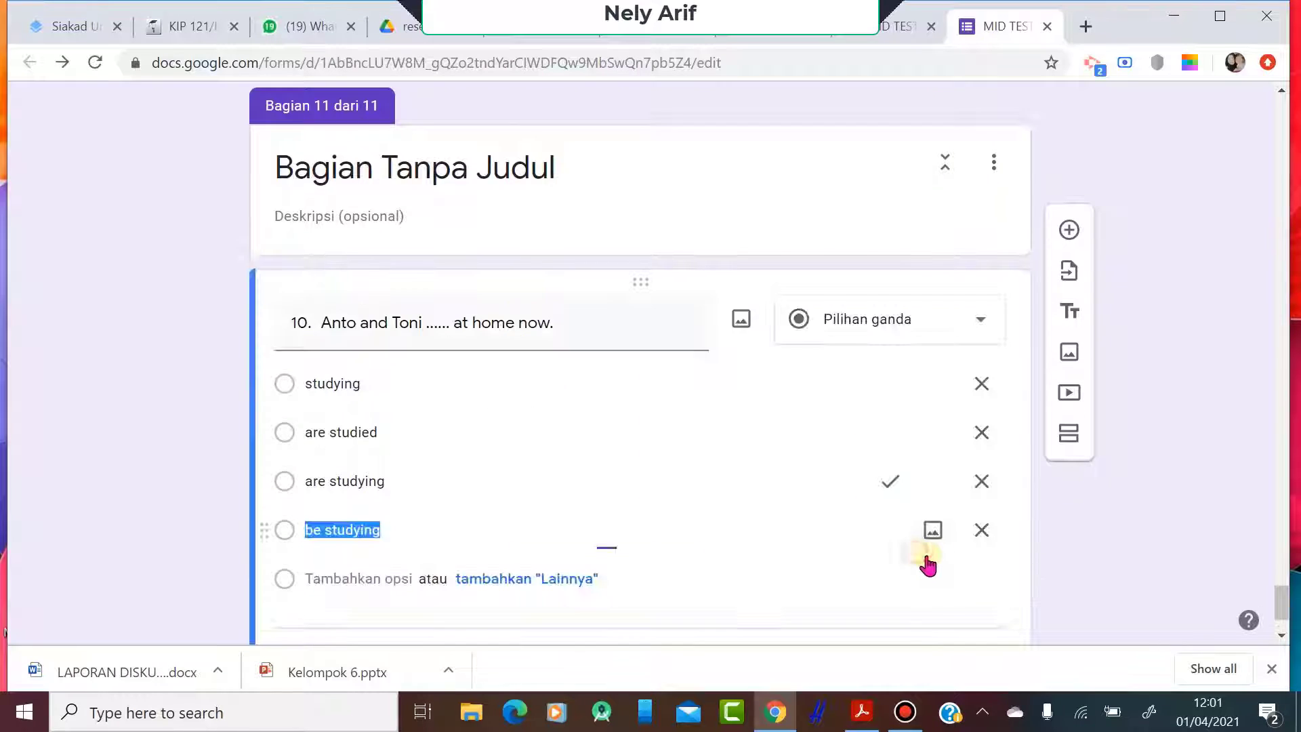
{"action": "left_click", "coordinate": [1044, 614]}
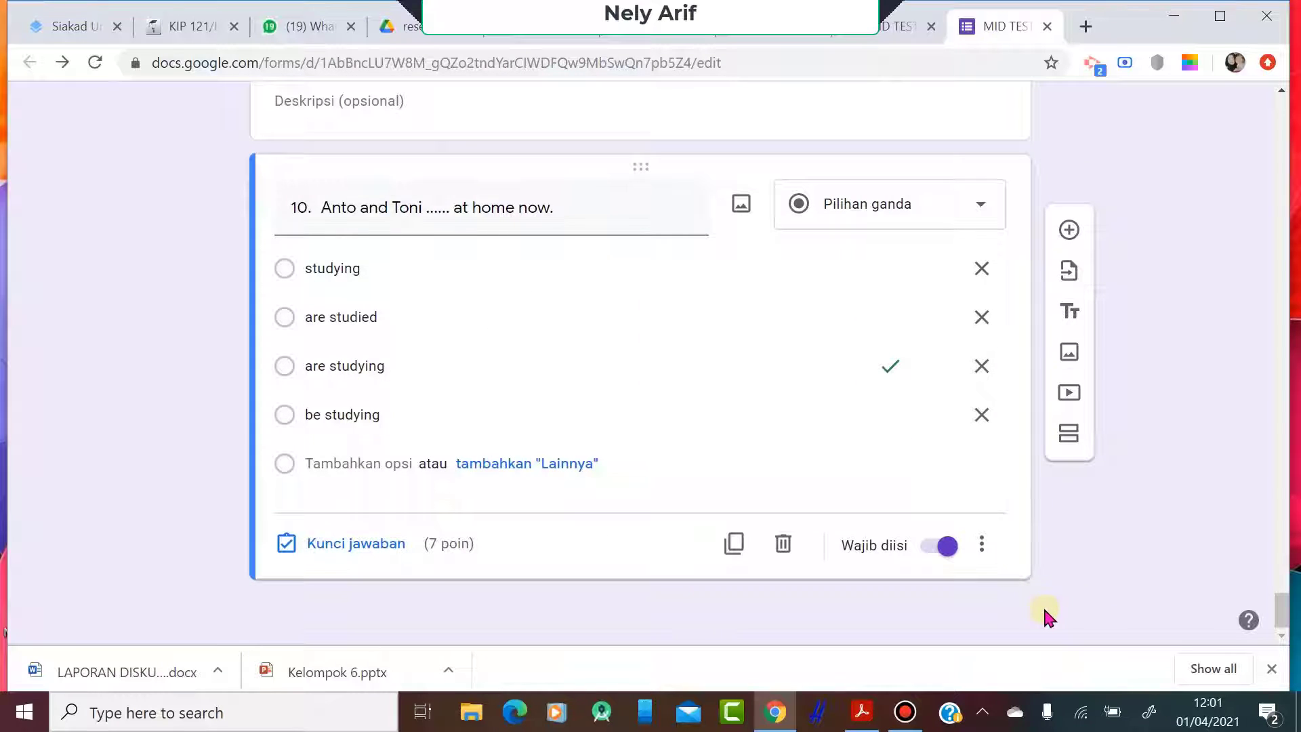
Start a question import with the form "Salinan dari DIAGNOSTIC PRE-TEST Roo3 SECTION 2 STRUCTURE AND WRITTEN EXPRESSION" as its source
{"action": "left_click", "coordinate": [1070, 272]}
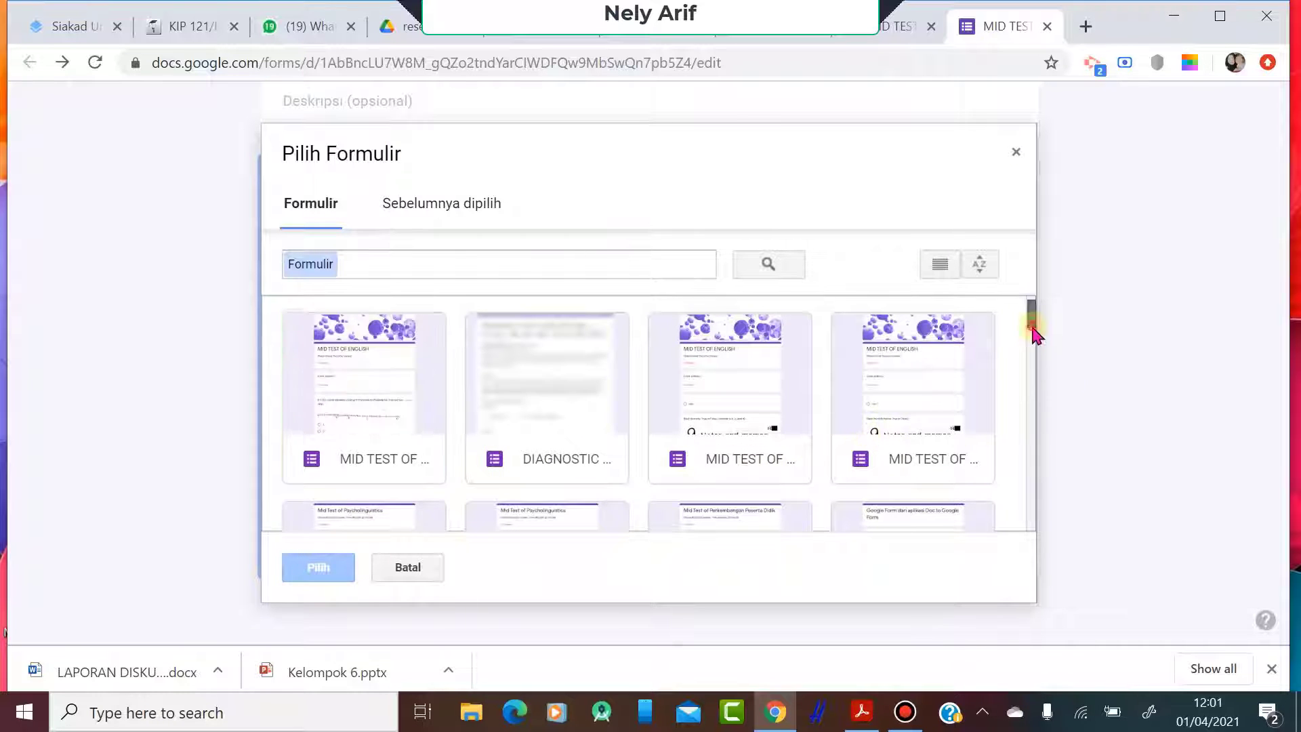
{"action": "left_click_drag", "start_coordinate": [1034, 334], "coordinate": [1038, 373]}
{"action": "scroll", "coordinate": [956, 366], "scroll_direction": "up", "scroll_amount": 2}
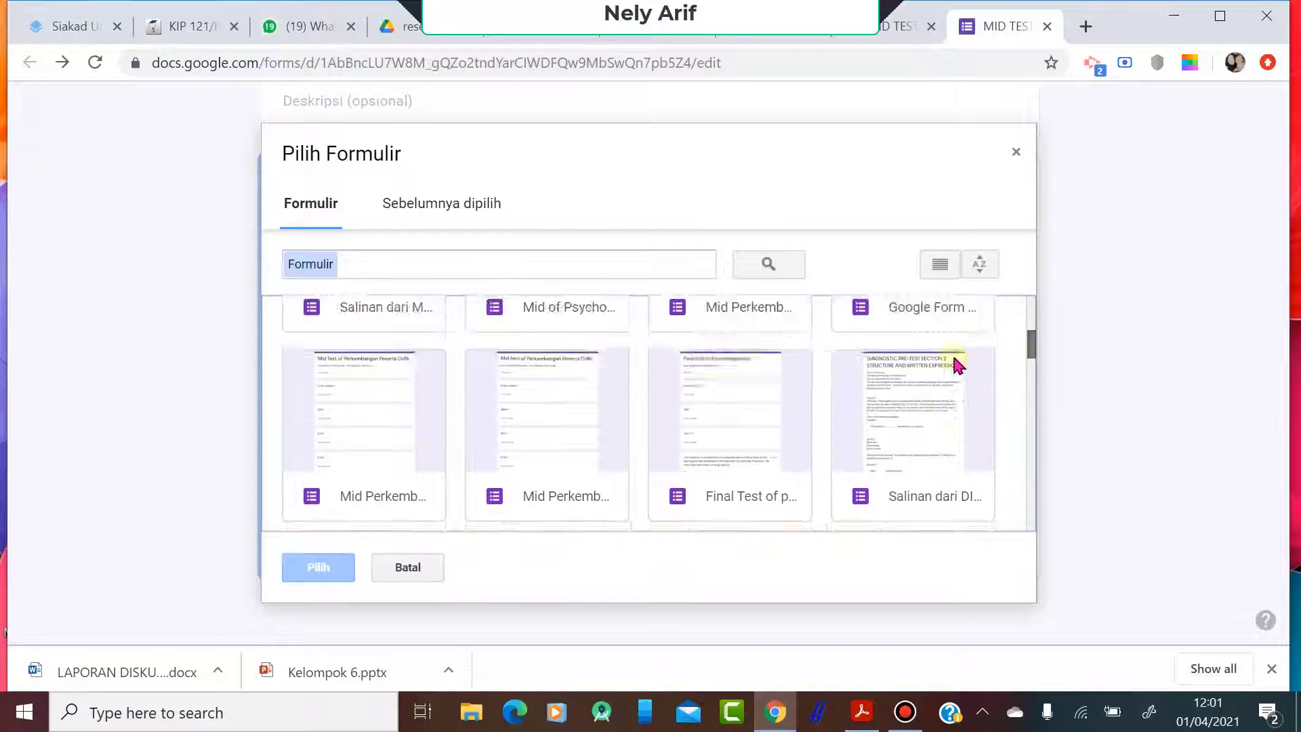
{"action": "scroll", "coordinate": [955, 378], "scroll_direction": "down", "scroll_amount": 3}
{"action": "scroll", "coordinate": [957, 372], "scroll_direction": "up", "scroll_amount": 2}
{"action": "scroll", "coordinate": [956, 373], "scroll_direction": "up", "scroll_amount": 1}
{"action": "left_click", "coordinate": [957, 374]}
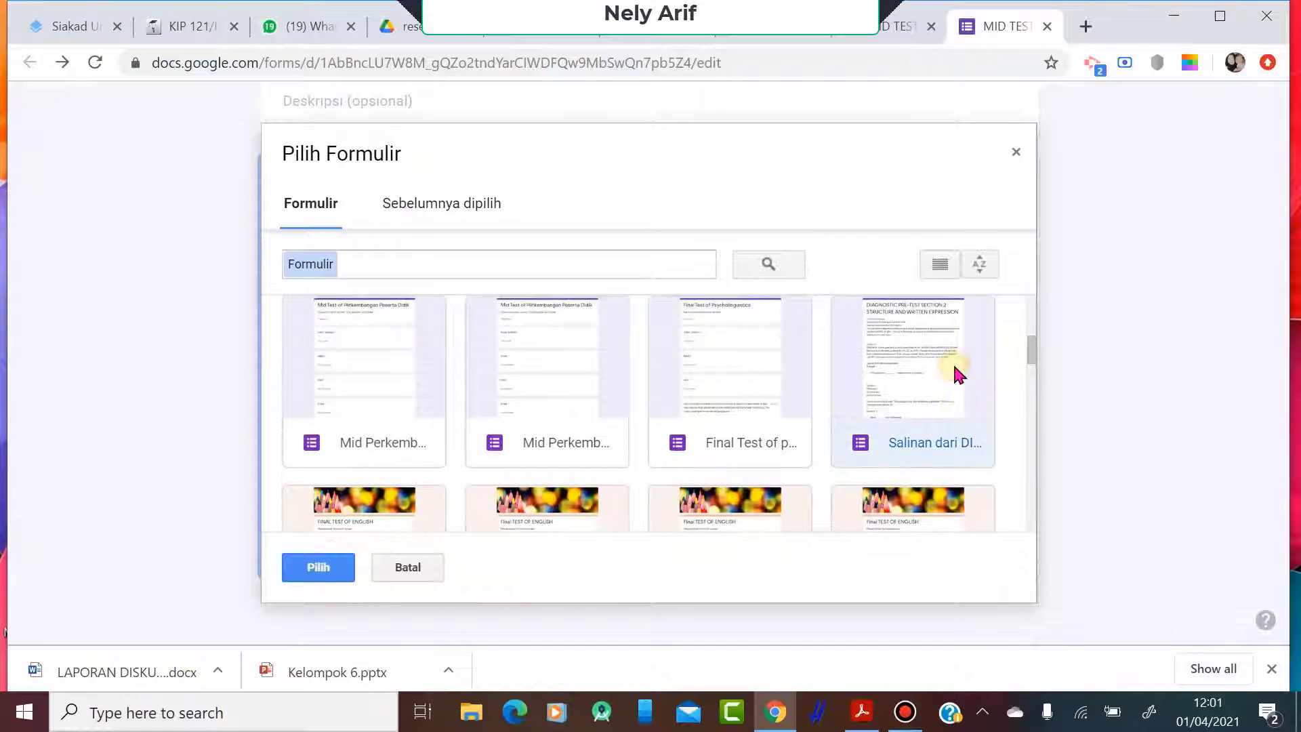
{"action": "left_click", "coordinate": [315, 567]}
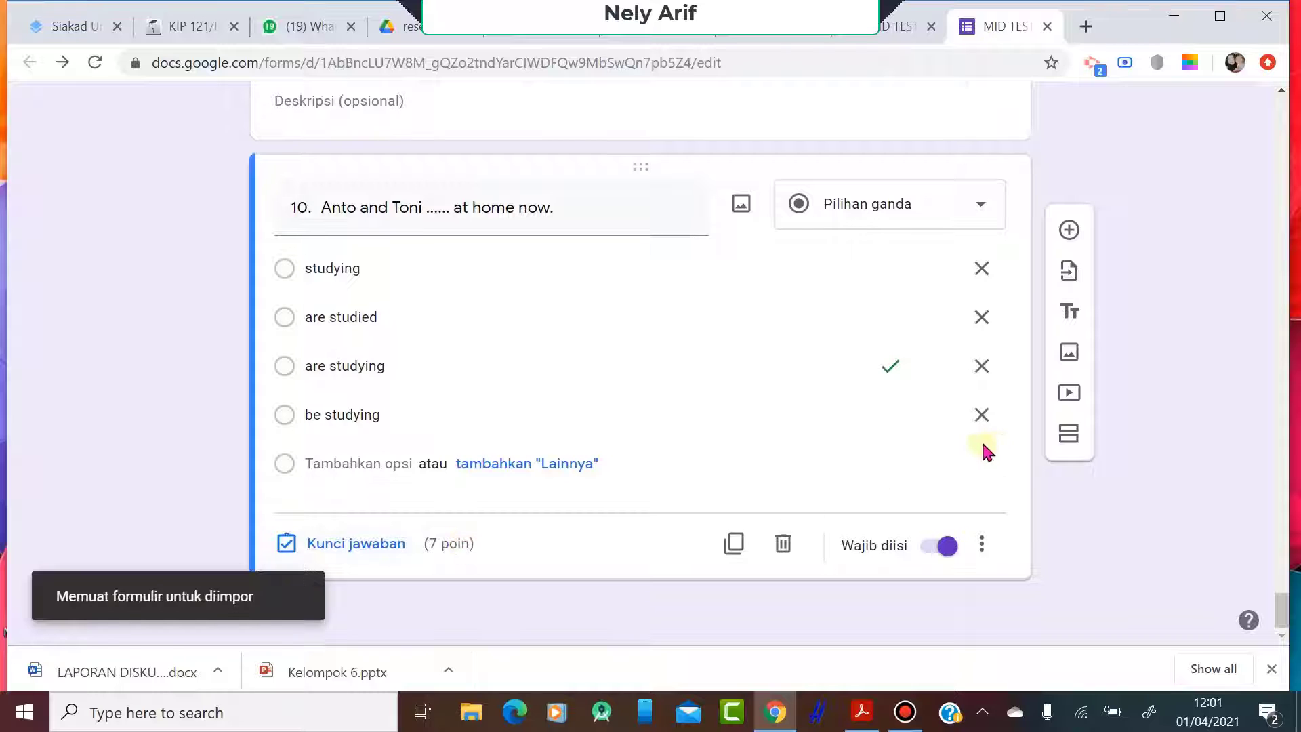
Import the single question beginning "In 1732, coach travelers could got from New" after the form's last question
{"action": "scroll", "coordinate": [1003, 446], "scroll_direction": "down", "scroll_amount": 7}
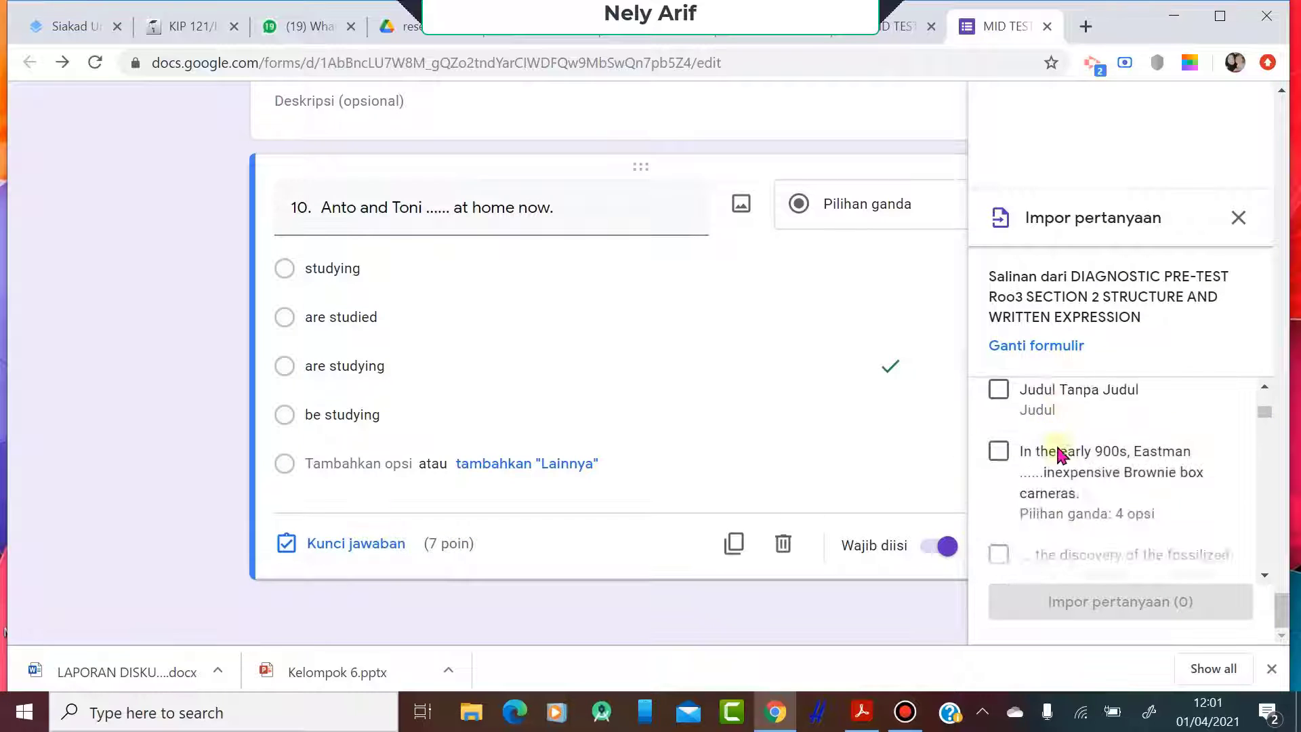
{"action": "scroll", "coordinate": [1084, 513], "scroll_direction": "down", "scroll_amount": 4}
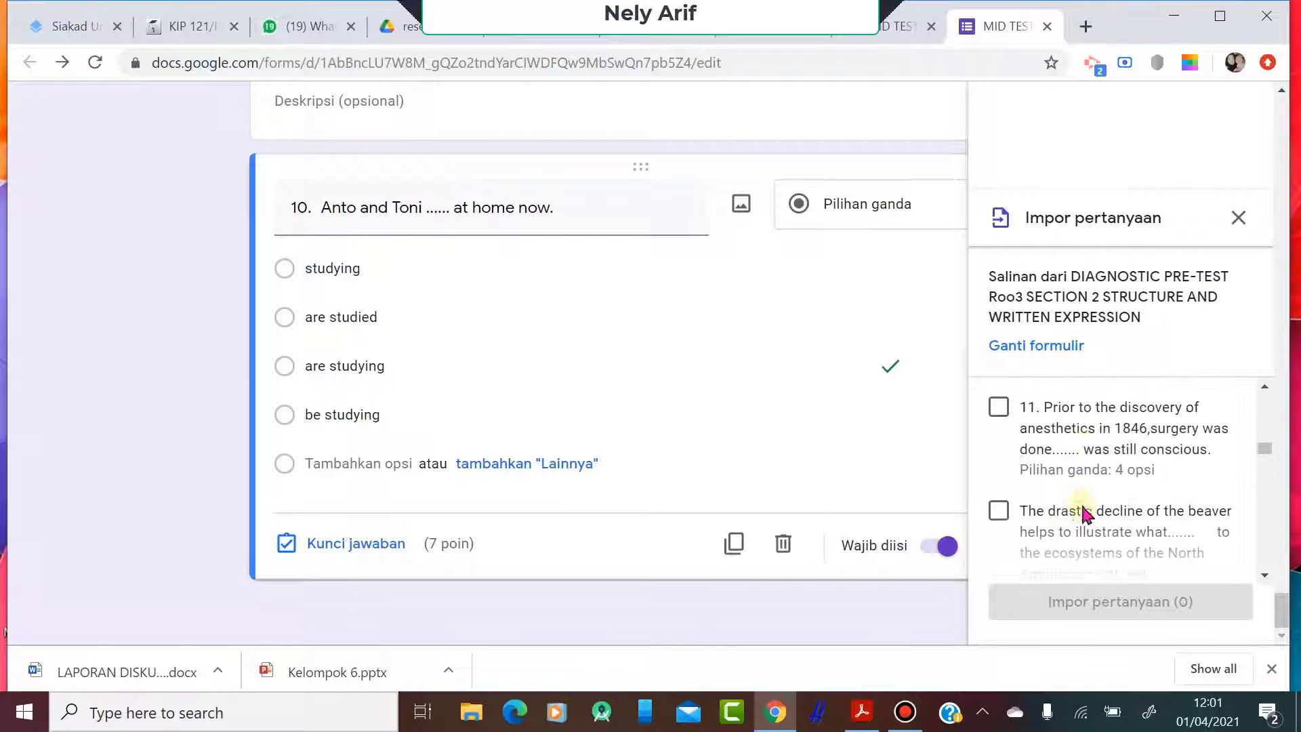
{"action": "scroll", "coordinate": [1077, 513], "scroll_direction": "down", "scroll_amount": 2}
{"action": "scroll", "coordinate": [1077, 508], "scroll_direction": "down", "scroll_amount": 4}
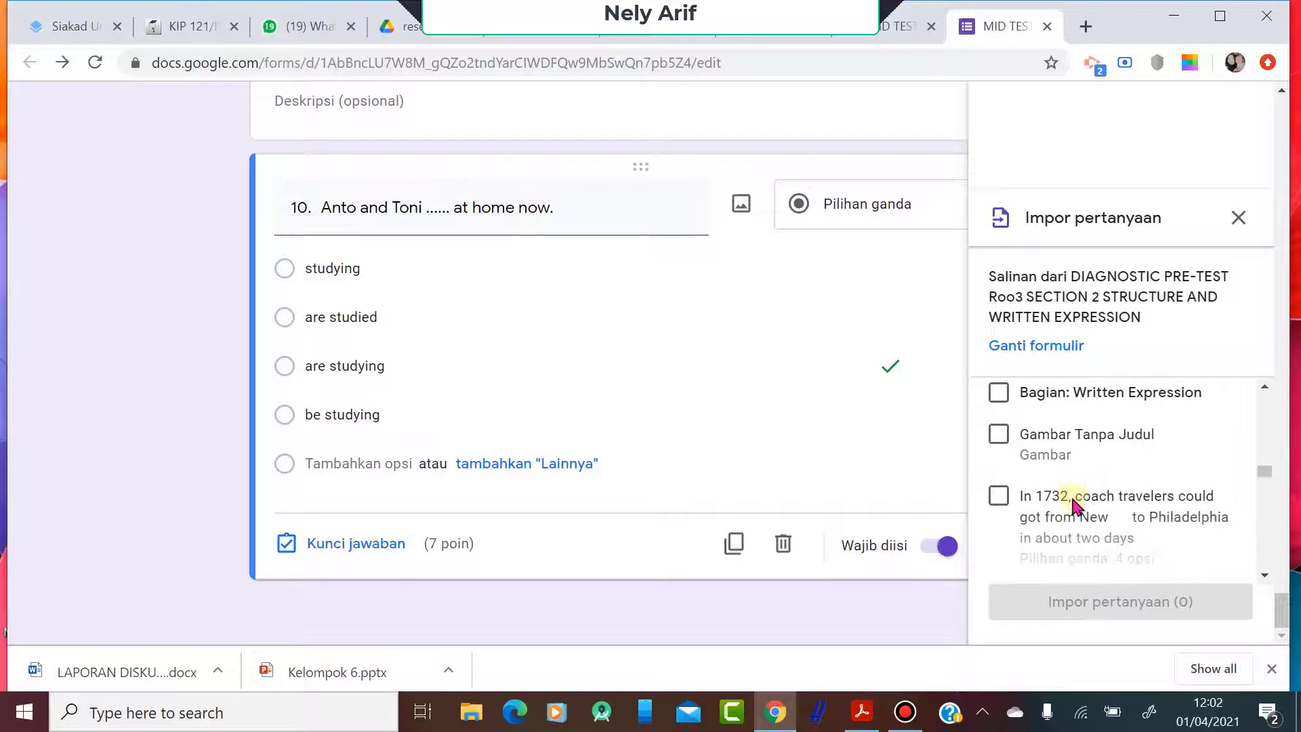
{"action": "scroll", "coordinate": [1077, 505], "scroll_direction": "down", "scroll_amount": 2}
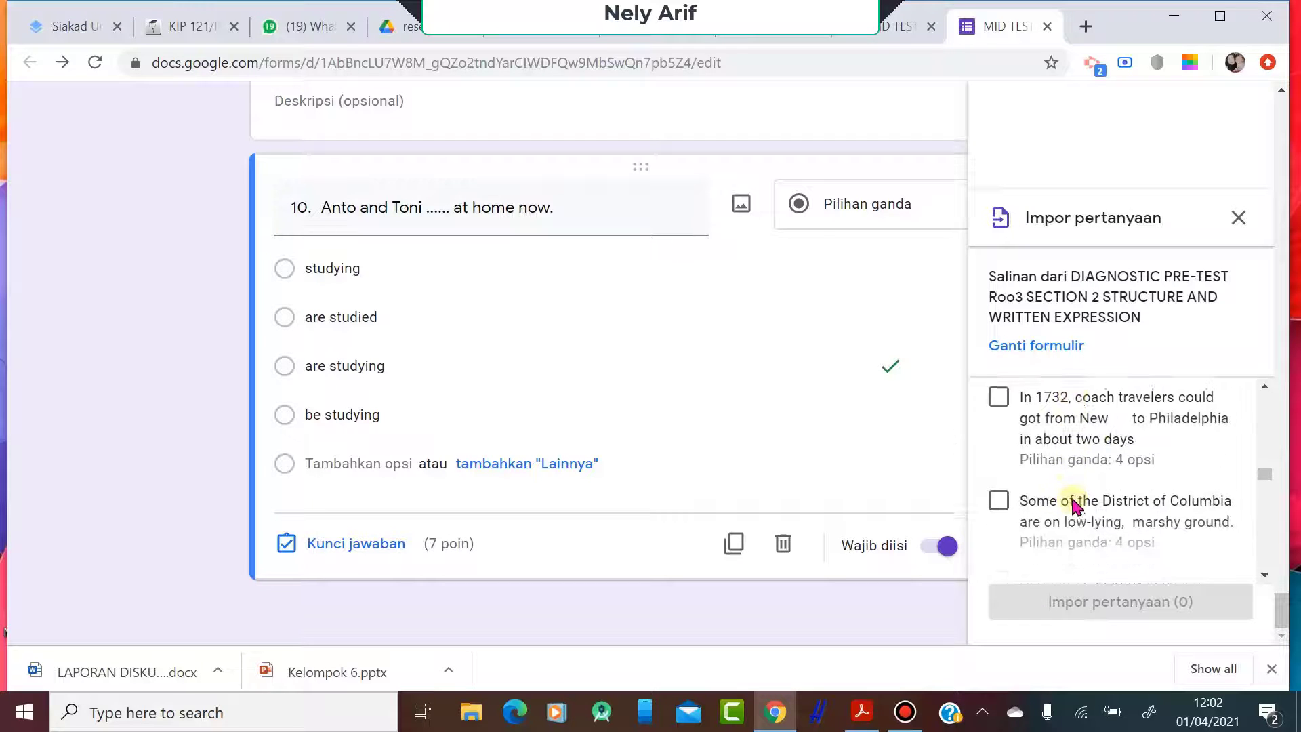
{"action": "left_click", "coordinate": [1000, 395]}
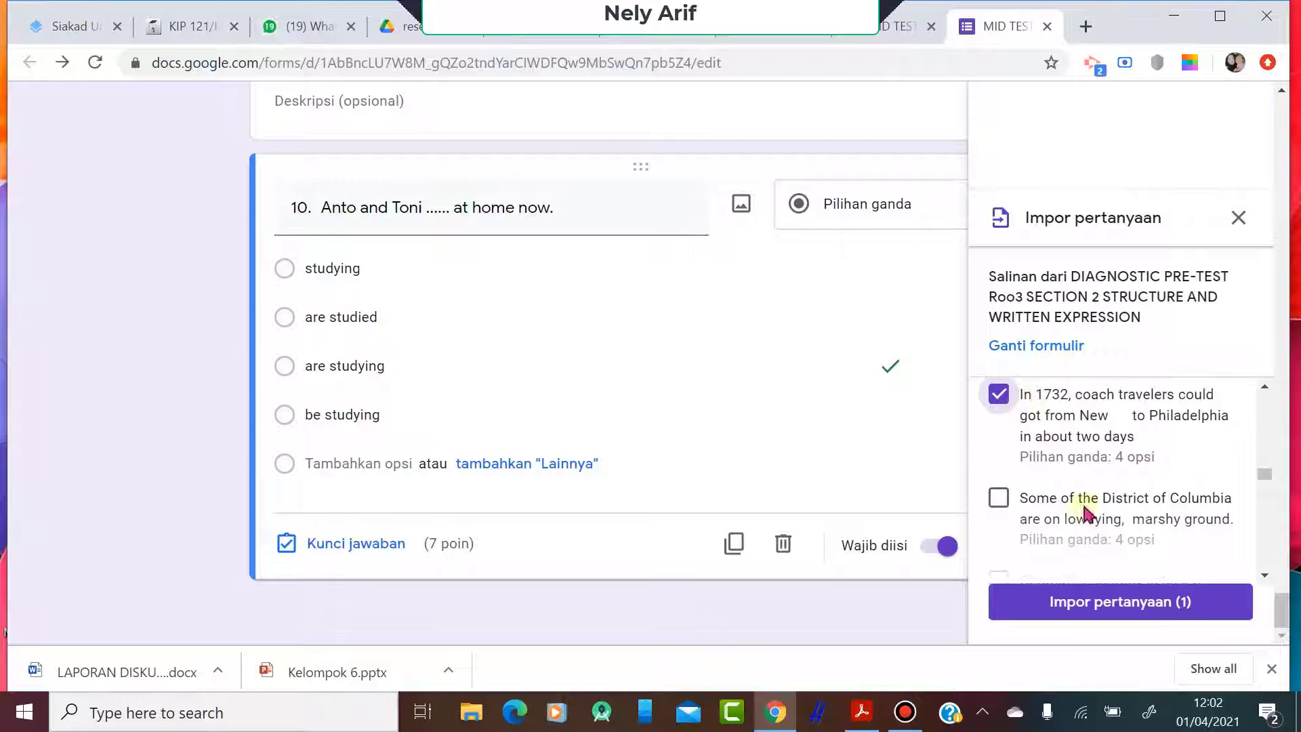
{"action": "left_click", "coordinate": [1150, 618]}
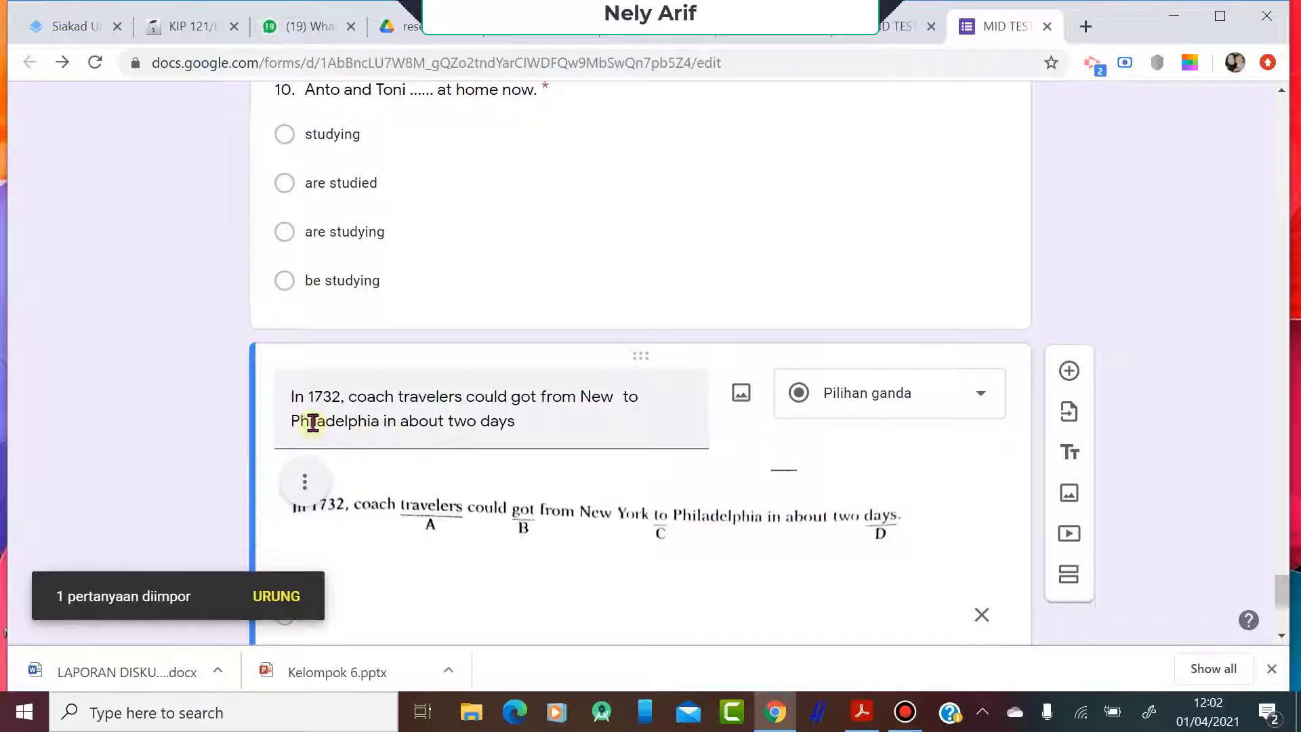
Examine the newly imported question's text, image and answer options at the end of the form
{"action": "scroll", "coordinate": [450, 427], "scroll_direction": "down", "scroll_amount": 5}
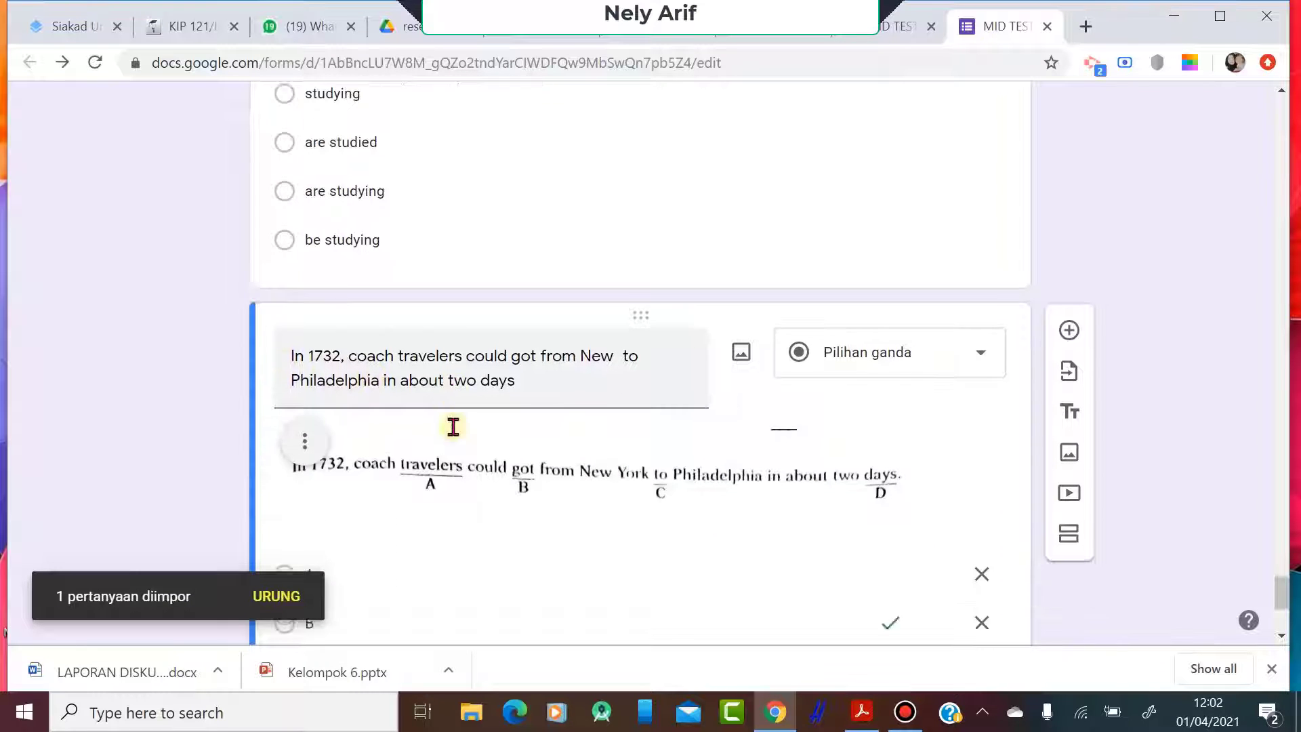
{"action": "scroll", "coordinate": [445, 431], "scroll_direction": "up", "scroll_amount": 4}
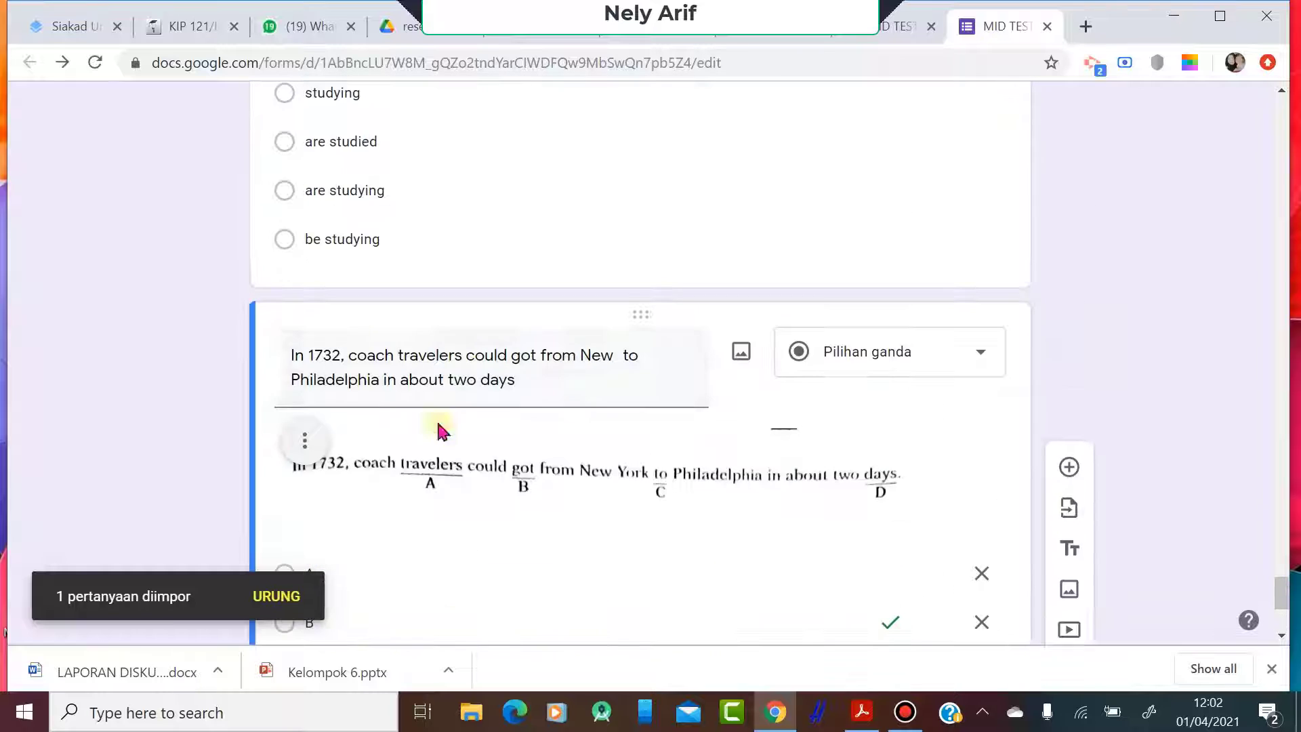
{"action": "left_click", "coordinate": [345, 365]}
{"action": "scroll", "coordinate": [531, 465], "scroll_direction": "down", "scroll_amount": 5}
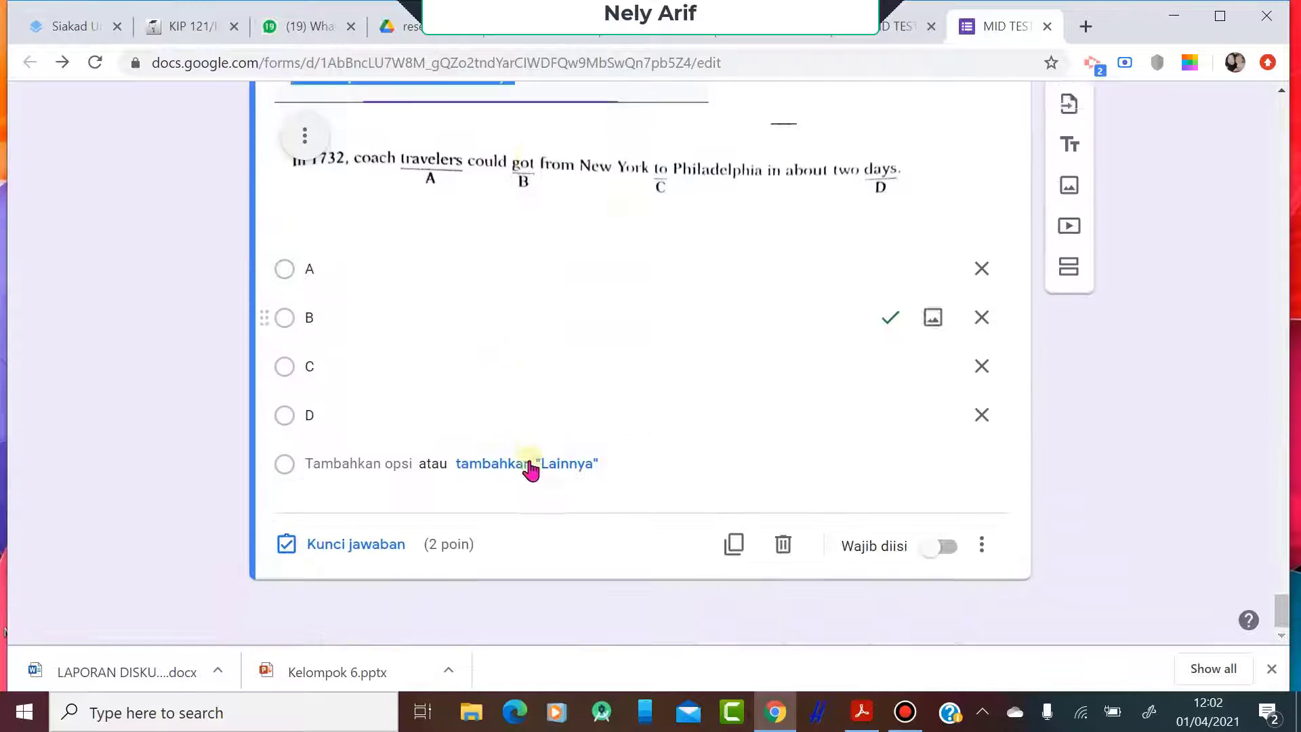
{"action": "scroll", "coordinate": [532, 465], "scroll_direction": "up", "scroll_amount": 3}
{"action": "key", "text": "ctrl+a"}
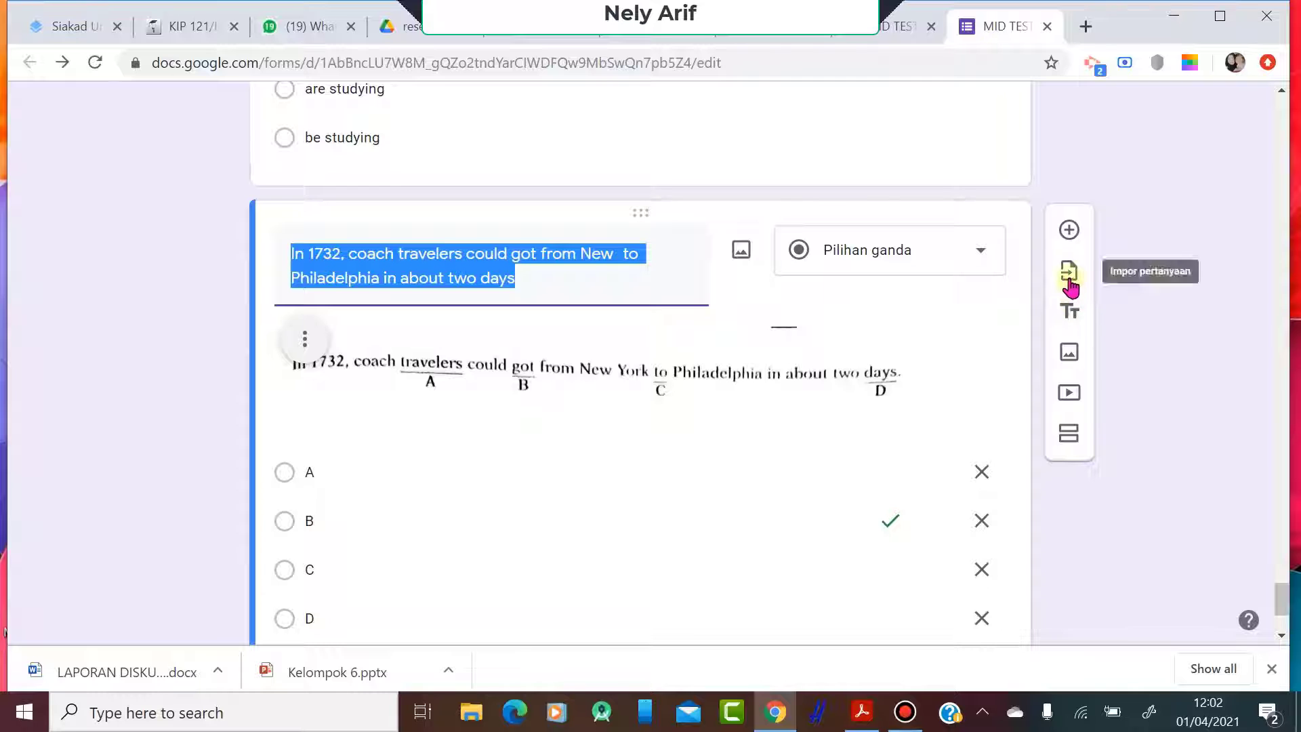
Start another question import, again using the "Salinan dari DIAGNOSTIC PRE-TEST Roo3" form as the source
{"action": "left_click", "coordinate": [1069, 273]}
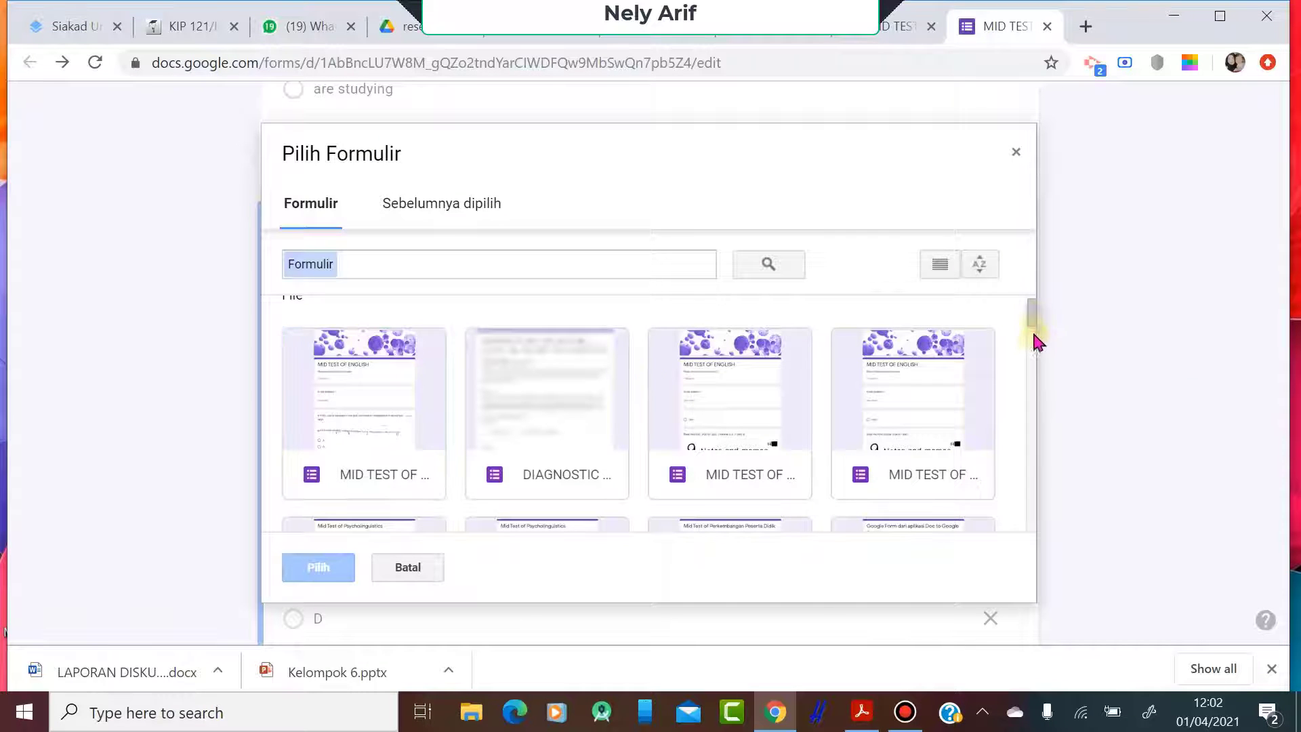
{"action": "left_click_drag", "start_coordinate": [1030, 331], "coordinate": [1031, 361]}
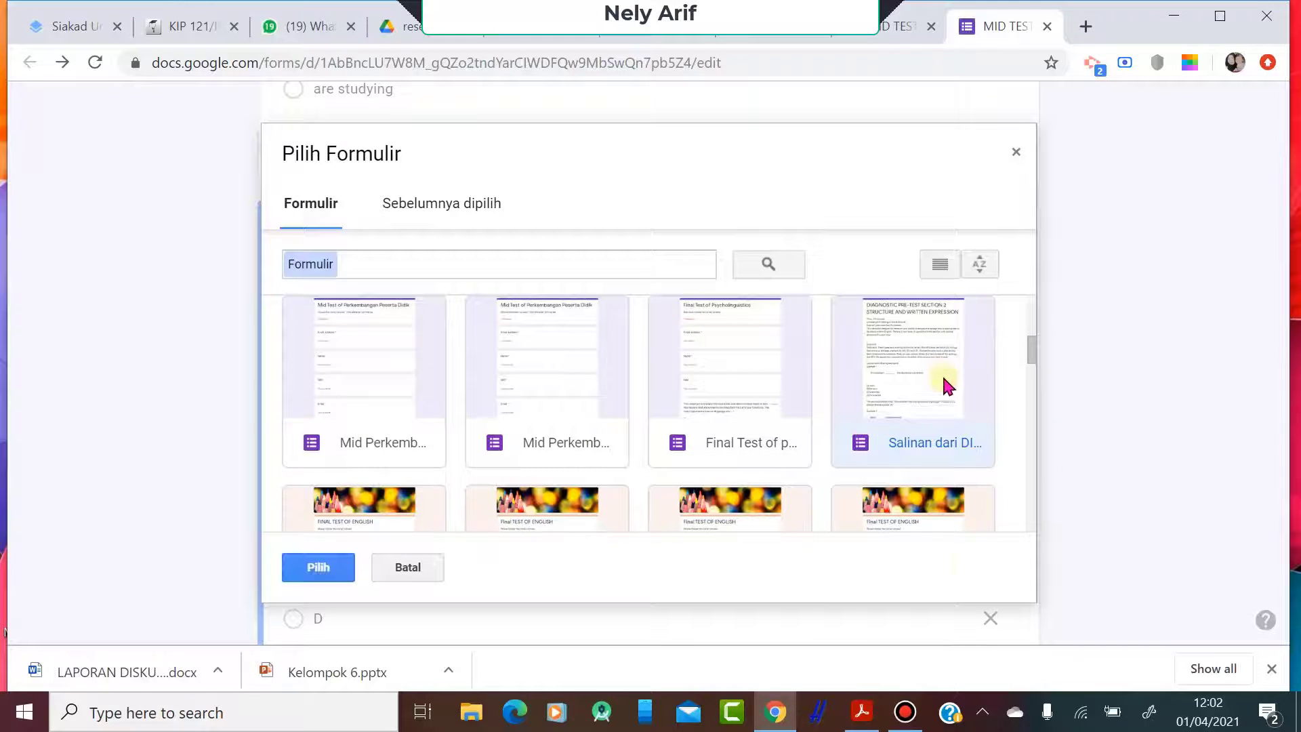
{"action": "left_click", "coordinate": [329, 567]}
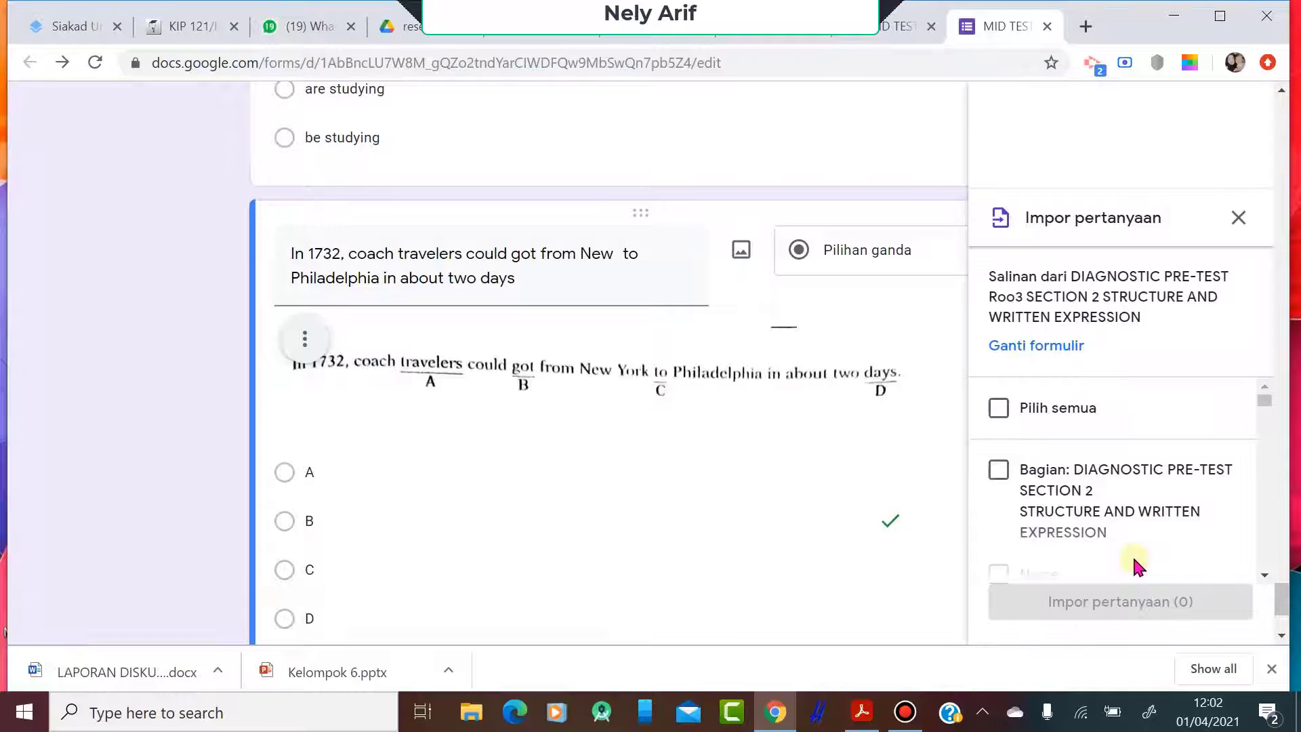
Import the single question beginning "In many languages, the forms of a word varies" from the chosen source form
{"action": "scroll", "coordinate": [1132, 555], "scroll_direction": "down", "scroll_amount": 6}
{"action": "scroll", "coordinate": [1137, 552], "scroll_direction": "down", "scroll_amount": 10}
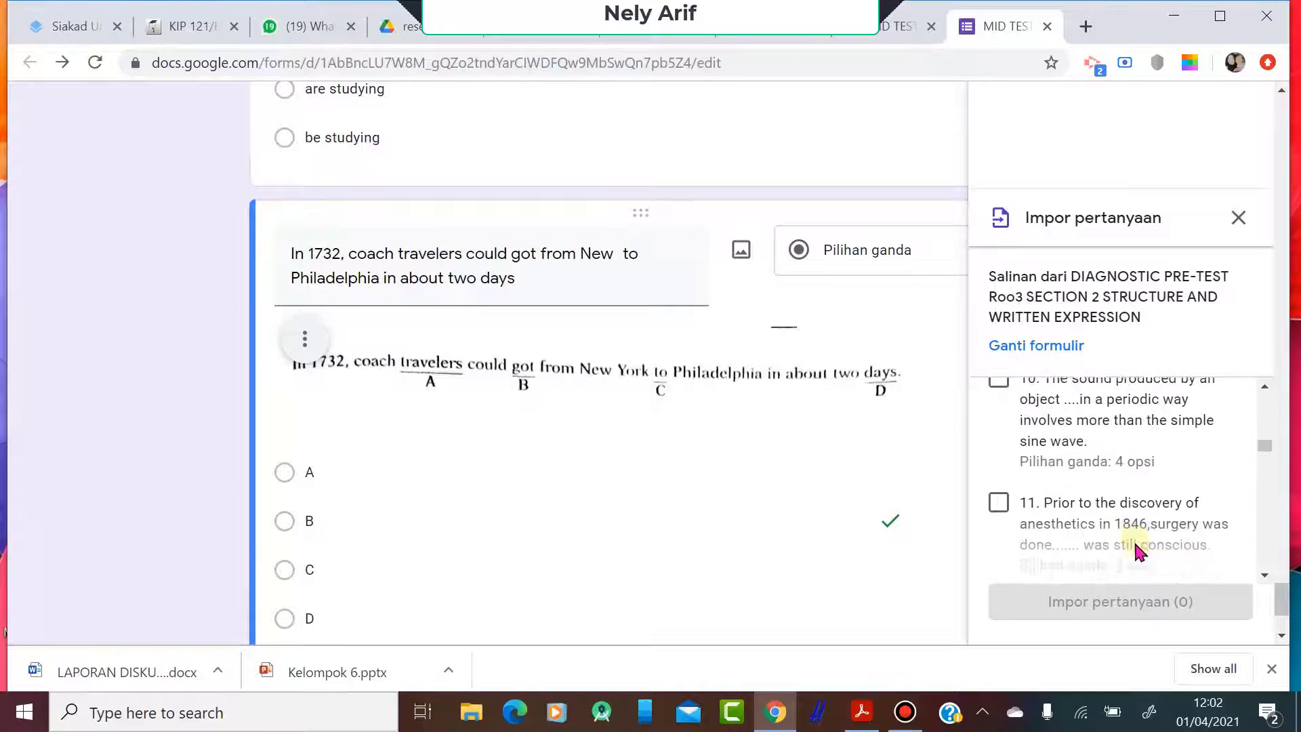
{"action": "scroll", "coordinate": [1137, 550], "scroll_direction": "down", "scroll_amount": 8}
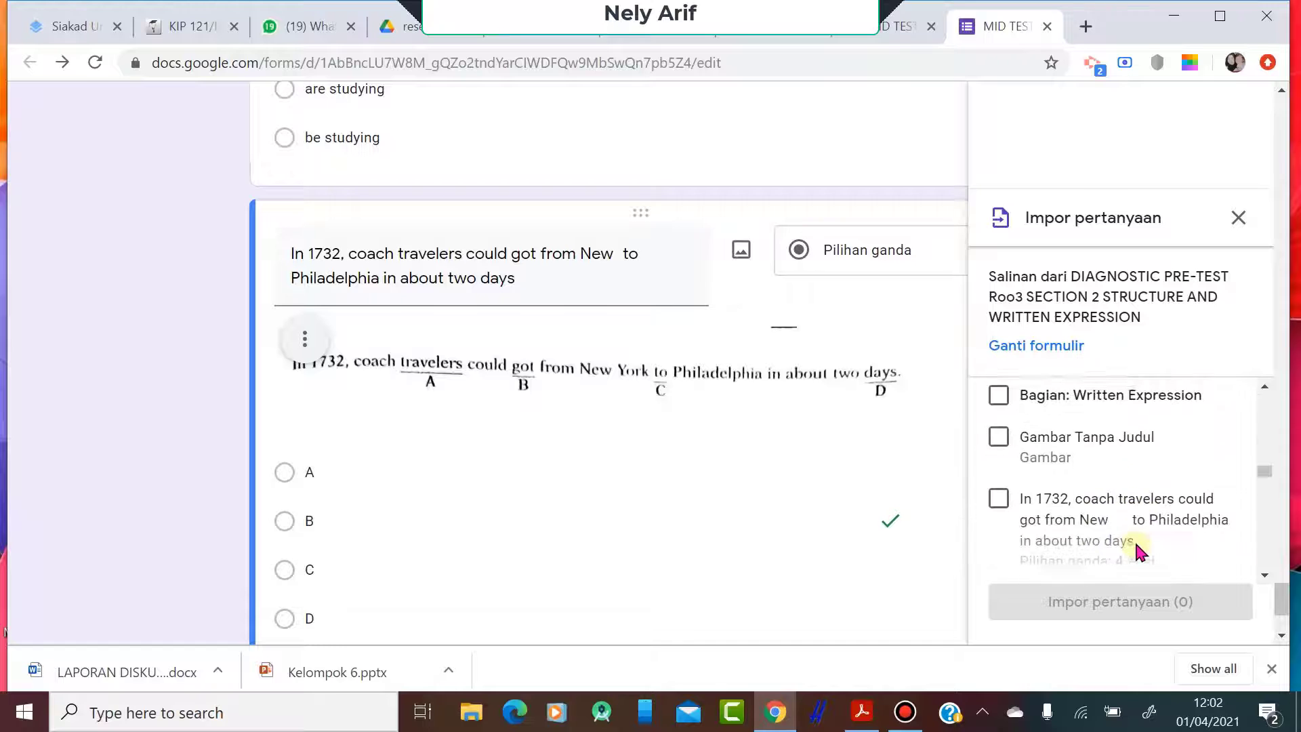
{"action": "scroll", "coordinate": [1136, 550], "scroll_direction": "down", "scroll_amount": 8}
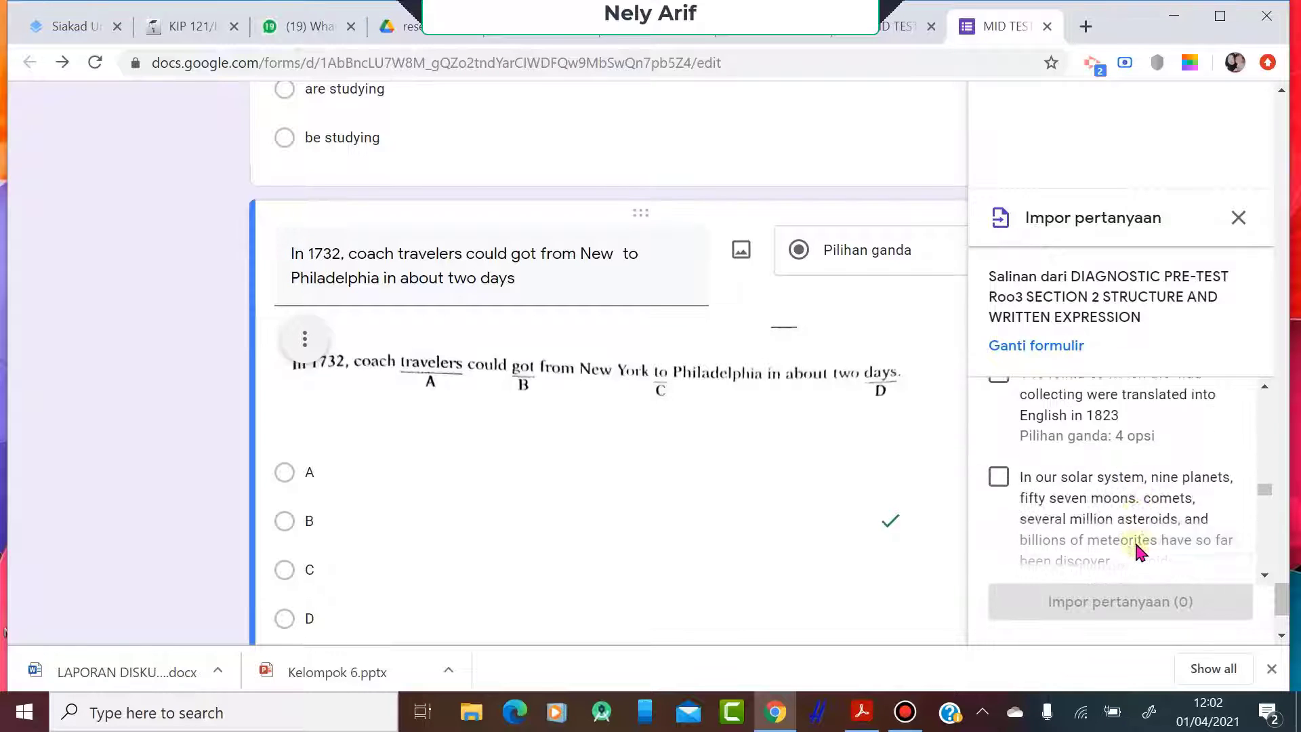
{"action": "scroll", "coordinate": [1134, 538], "scroll_direction": "down", "scroll_amount": 6}
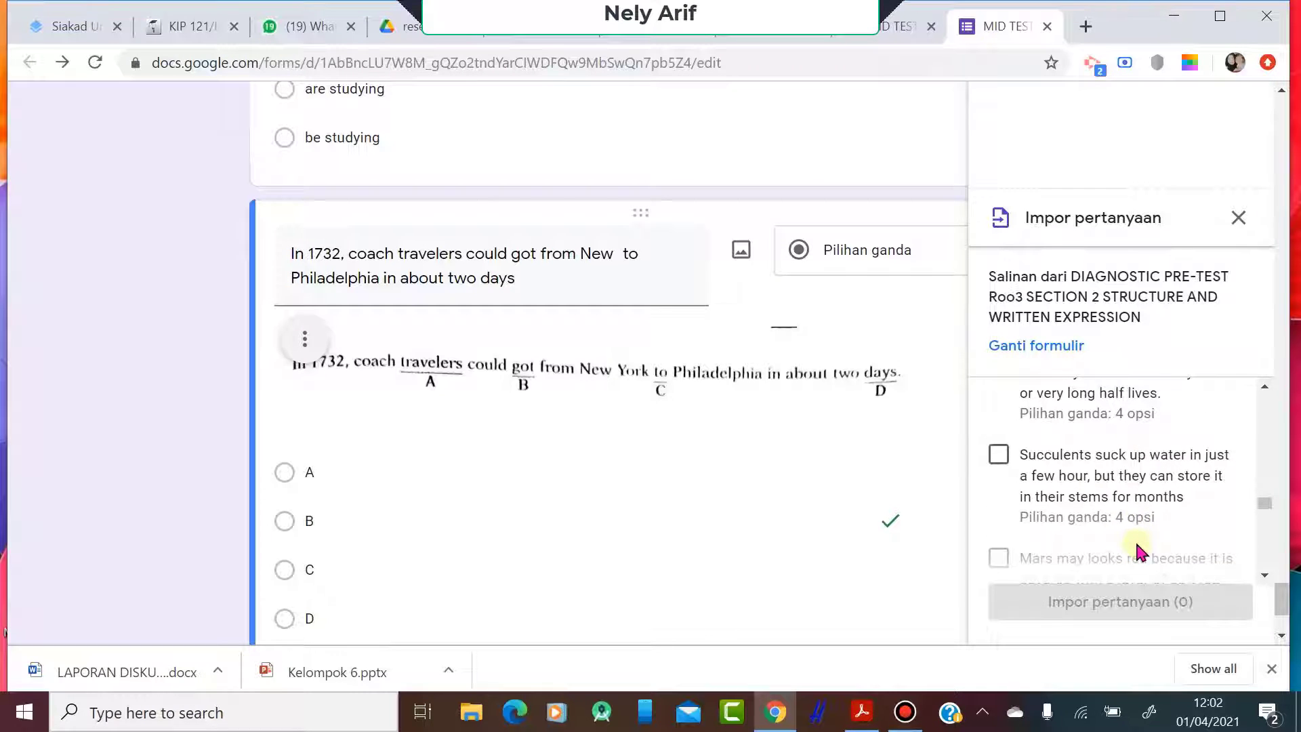
{"action": "scroll", "coordinate": [1135, 538], "scroll_direction": "down", "scroll_amount": 5}
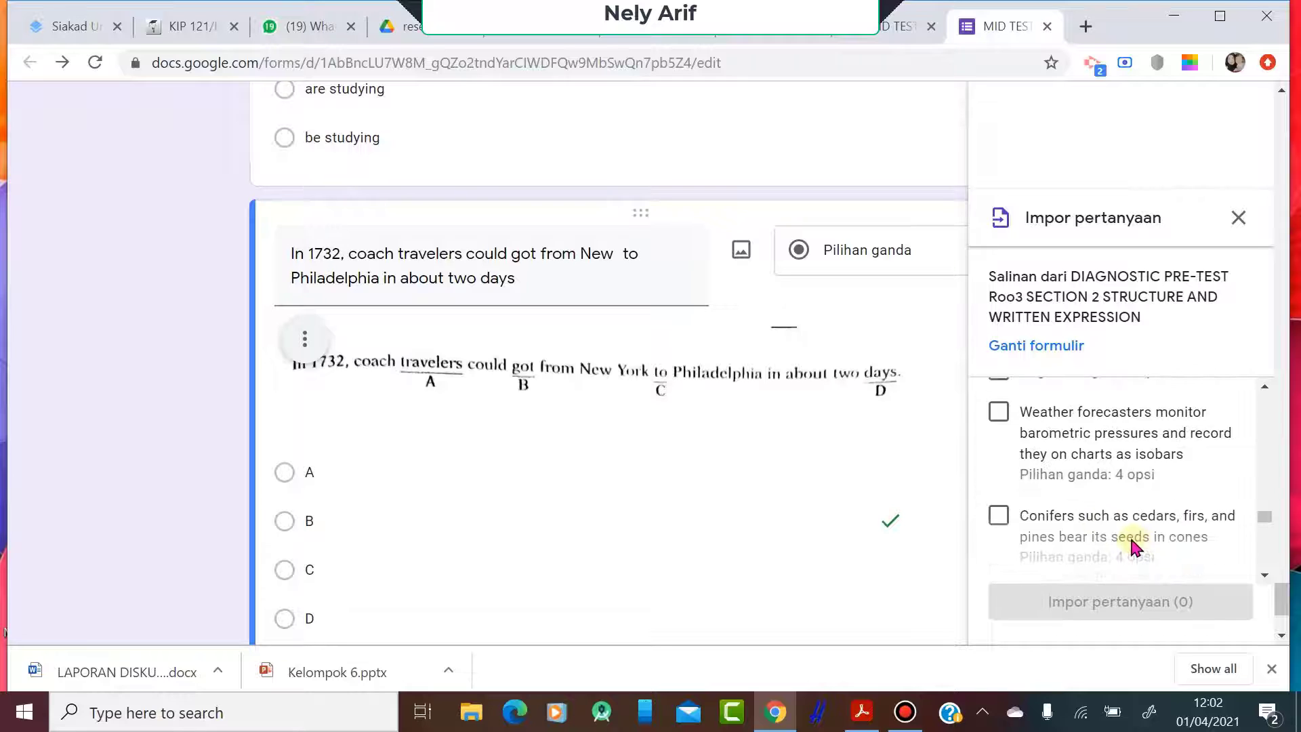
{"action": "scroll", "coordinate": [1128, 537], "scroll_direction": "down", "scroll_amount": 2}
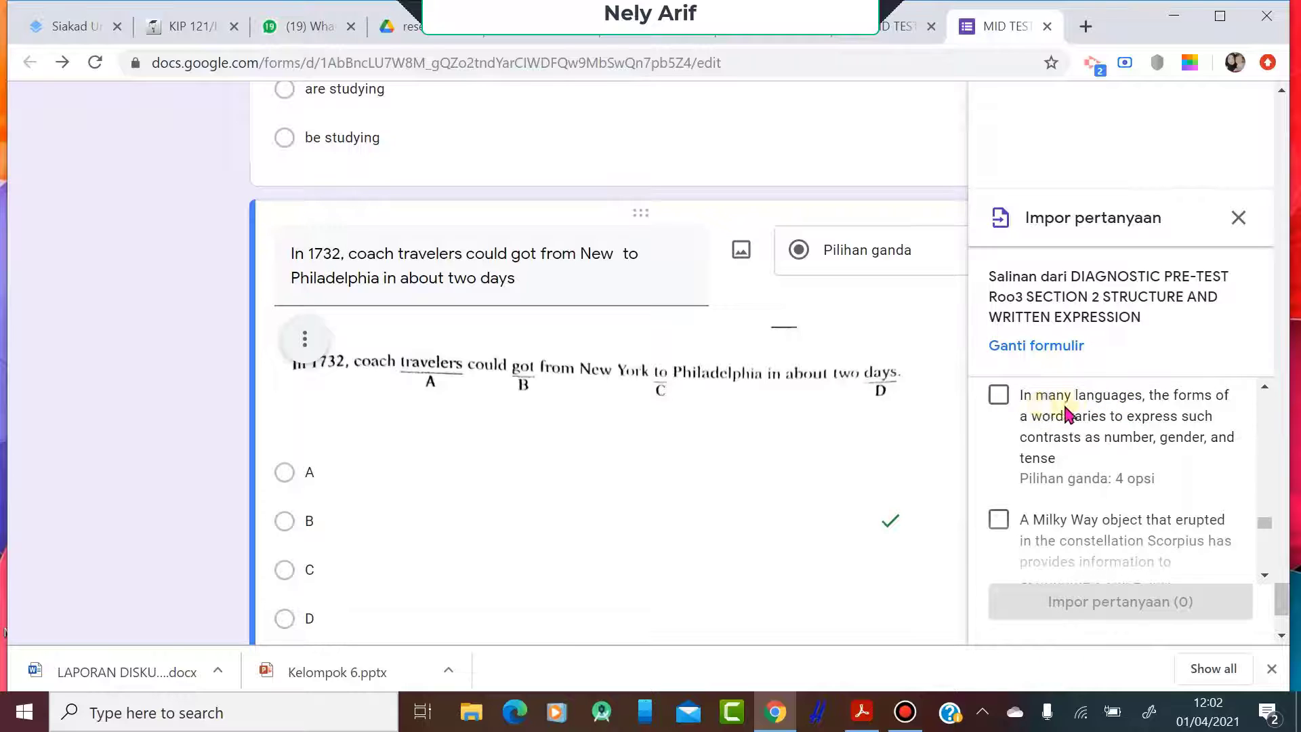
{"action": "left_click", "coordinate": [999, 395]}
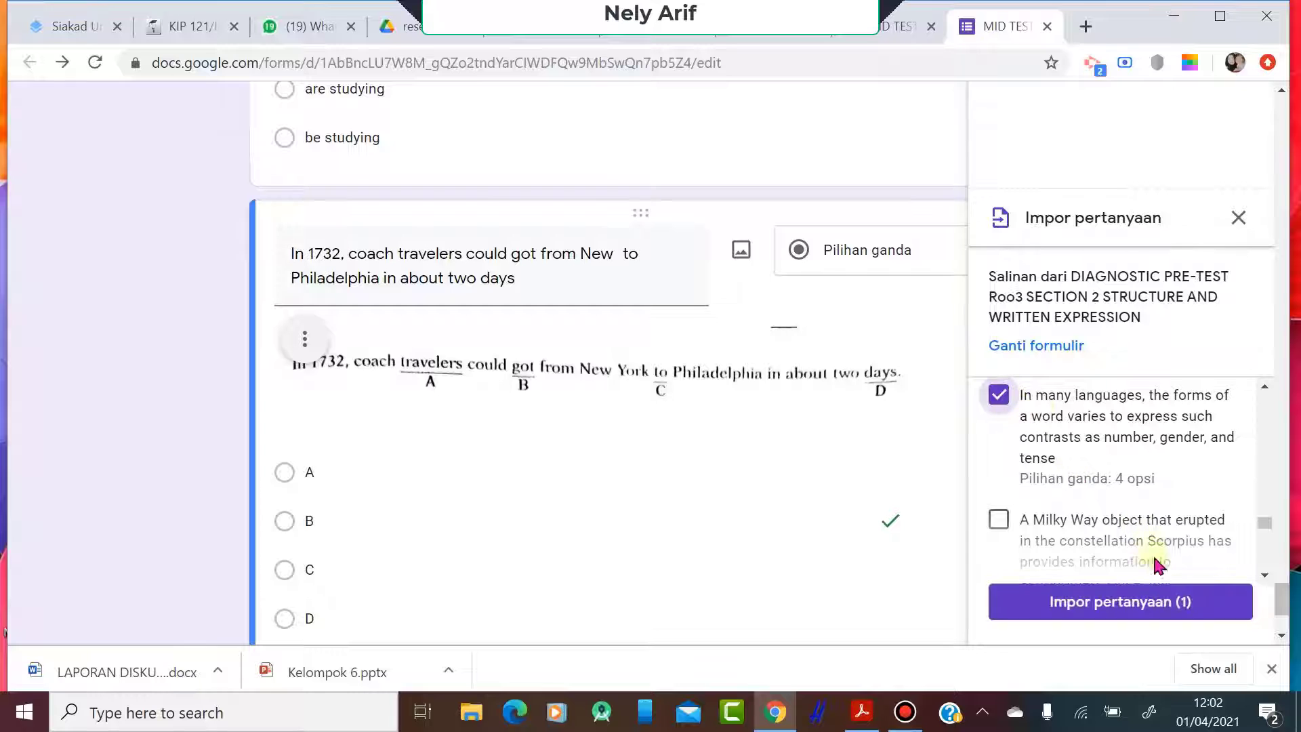
{"action": "left_click", "coordinate": [1129, 603]}
{"action": "left_click", "coordinate": [1145, 613]}
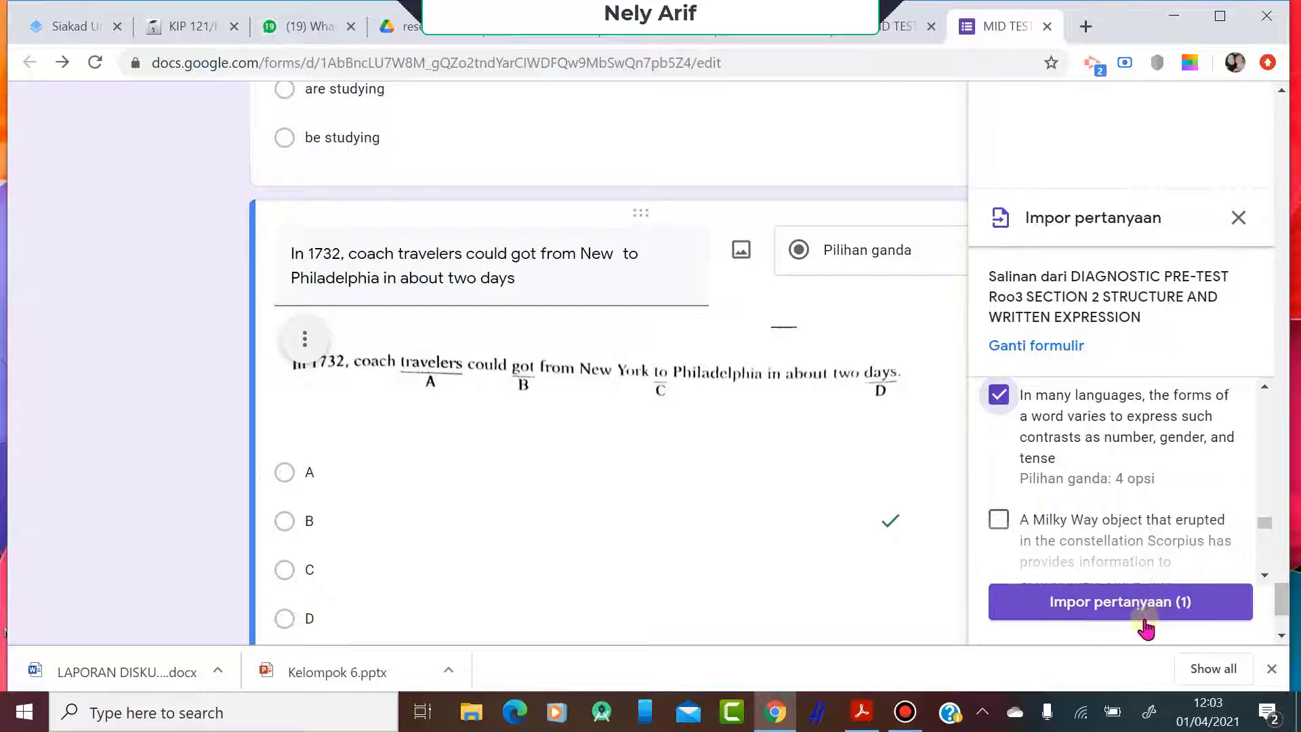
{"action": "left_click", "coordinate": [1099, 603]}
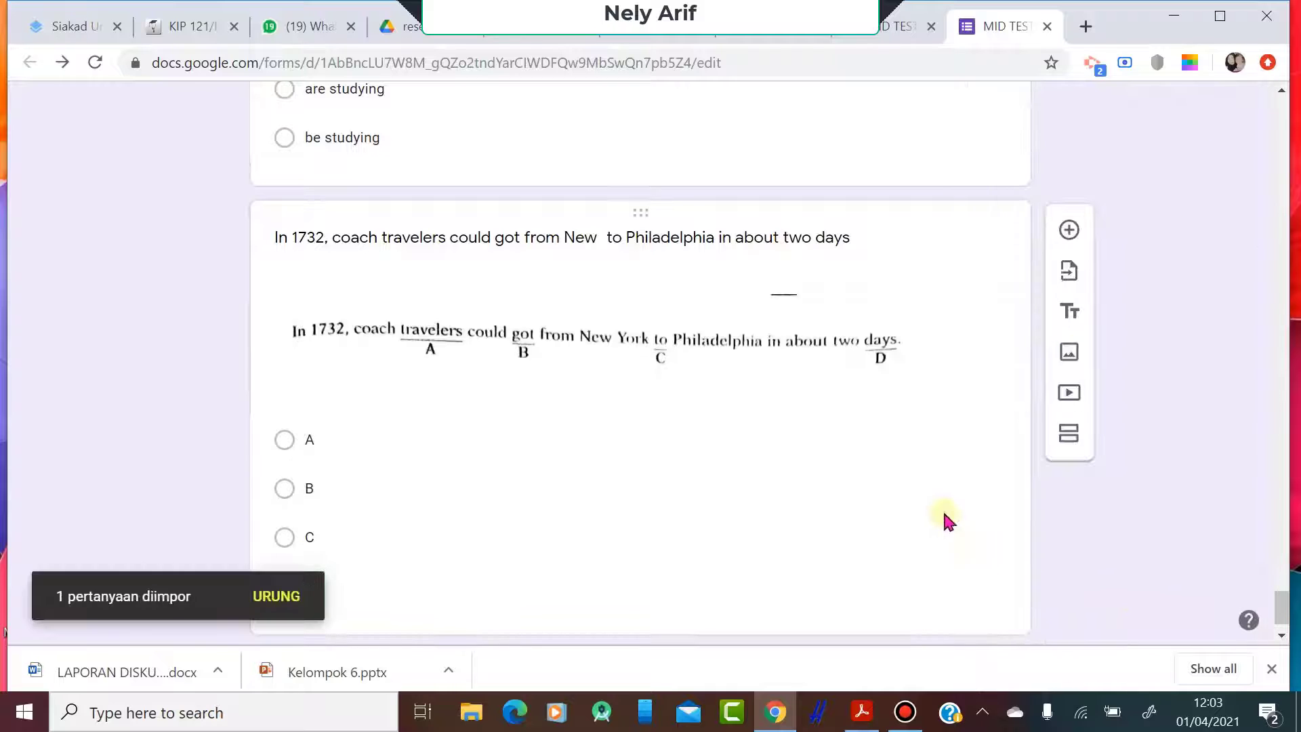
Locate the newly imported "In many languages" question in the form and examine its text, image and answer options
{"action": "scroll", "coordinate": [944, 515], "scroll_direction": "up", "scroll_amount": 5}
{"action": "scroll", "coordinate": [786, 494], "scroll_direction": "down", "scroll_amount": 6}
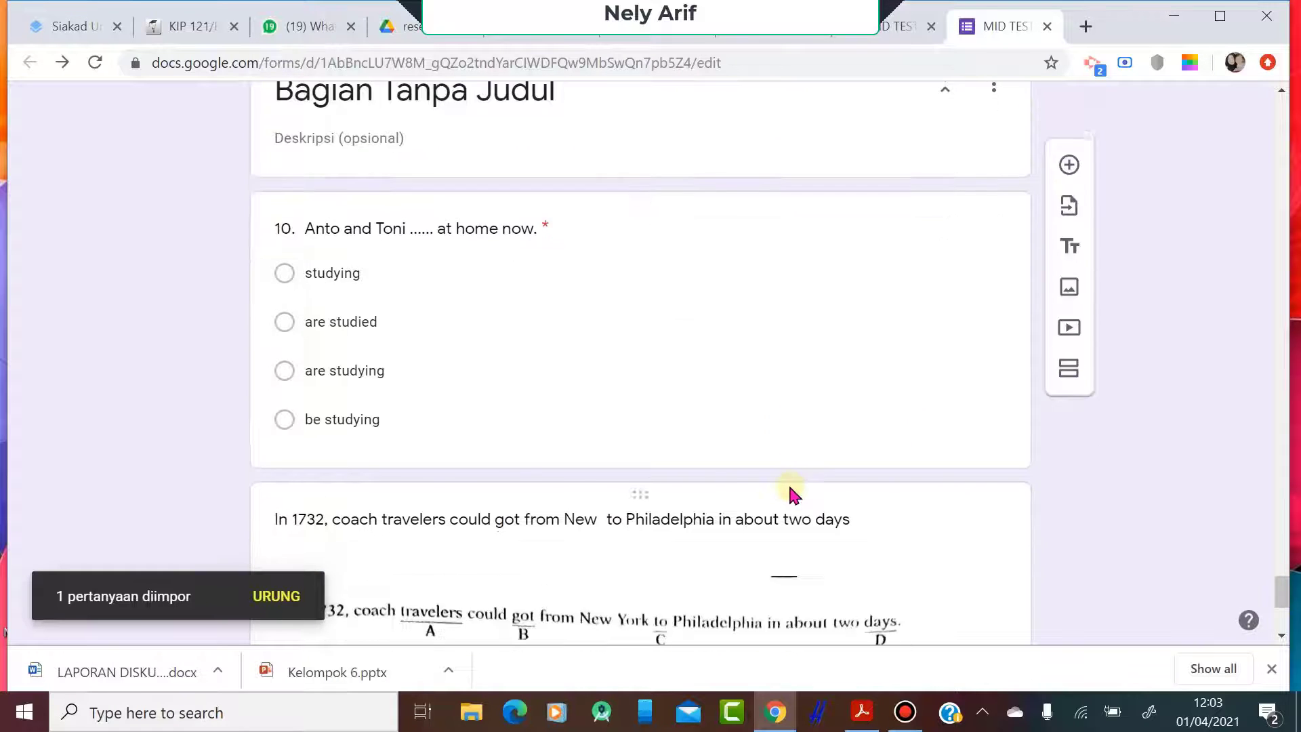
{"action": "scroll", "coordinate": [789, 486], "scroll_direction": "up", "scroll_amount": 13}
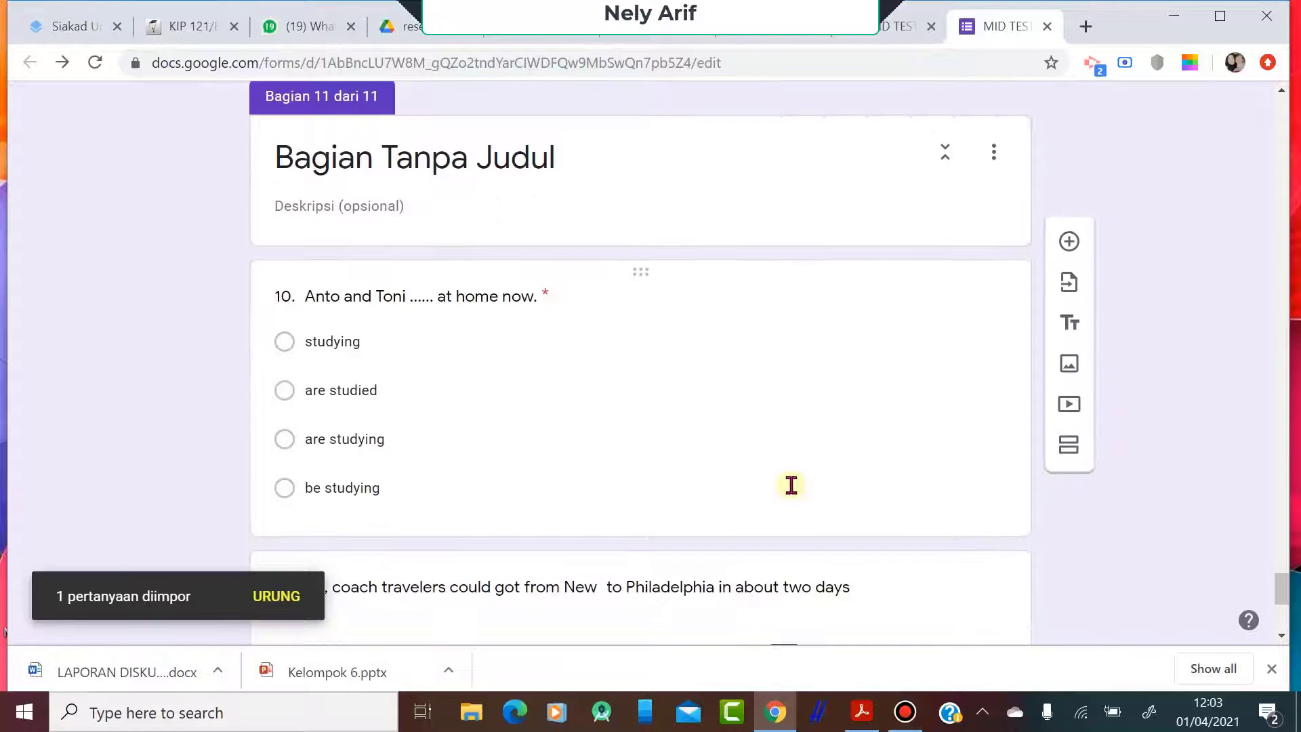
{"action": "scroll", "coordinate": [794, 482], "scroll_direction": "up", "scroll_amount": 20}
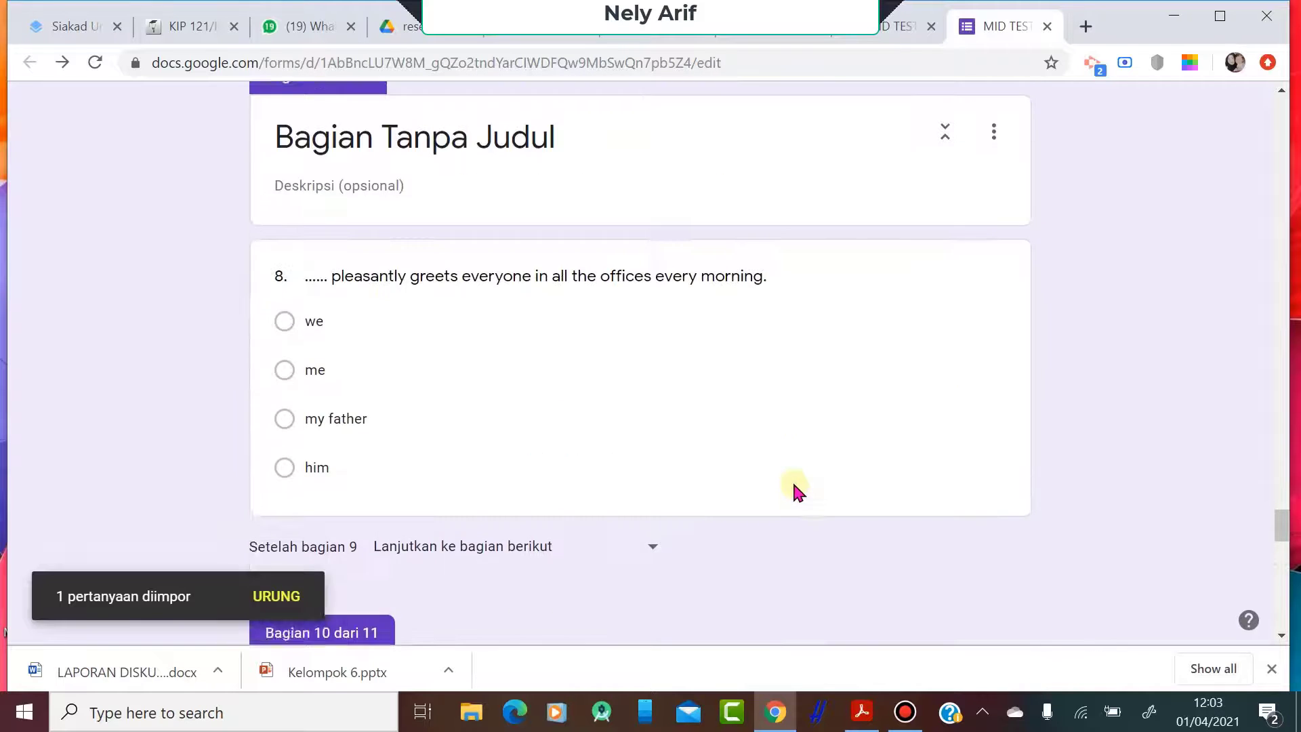
{"action": "scroll", "coordinate": [796, 483], "scroll_direction": "up", "scroll_amount": 20}
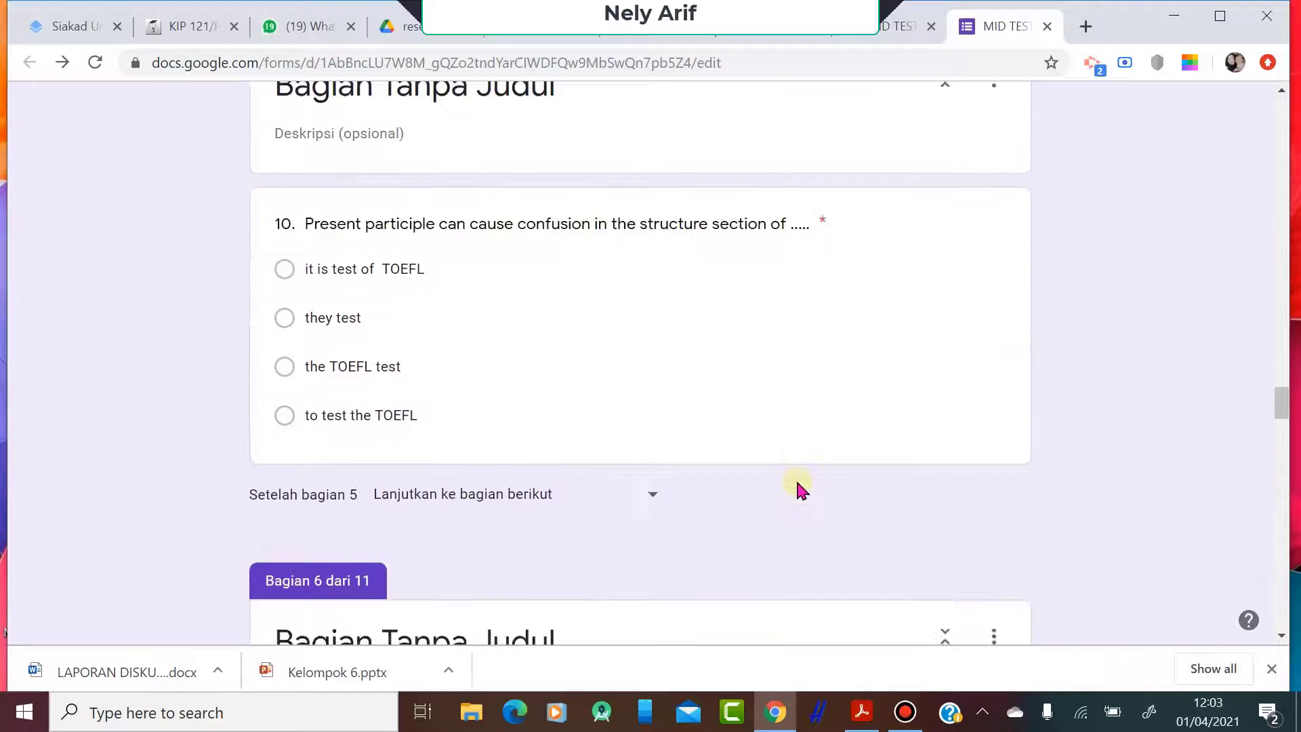
{"action": "scroll", "coordinate": [798, 483], "scroll_direction": "up", "scroll_amount": 20}
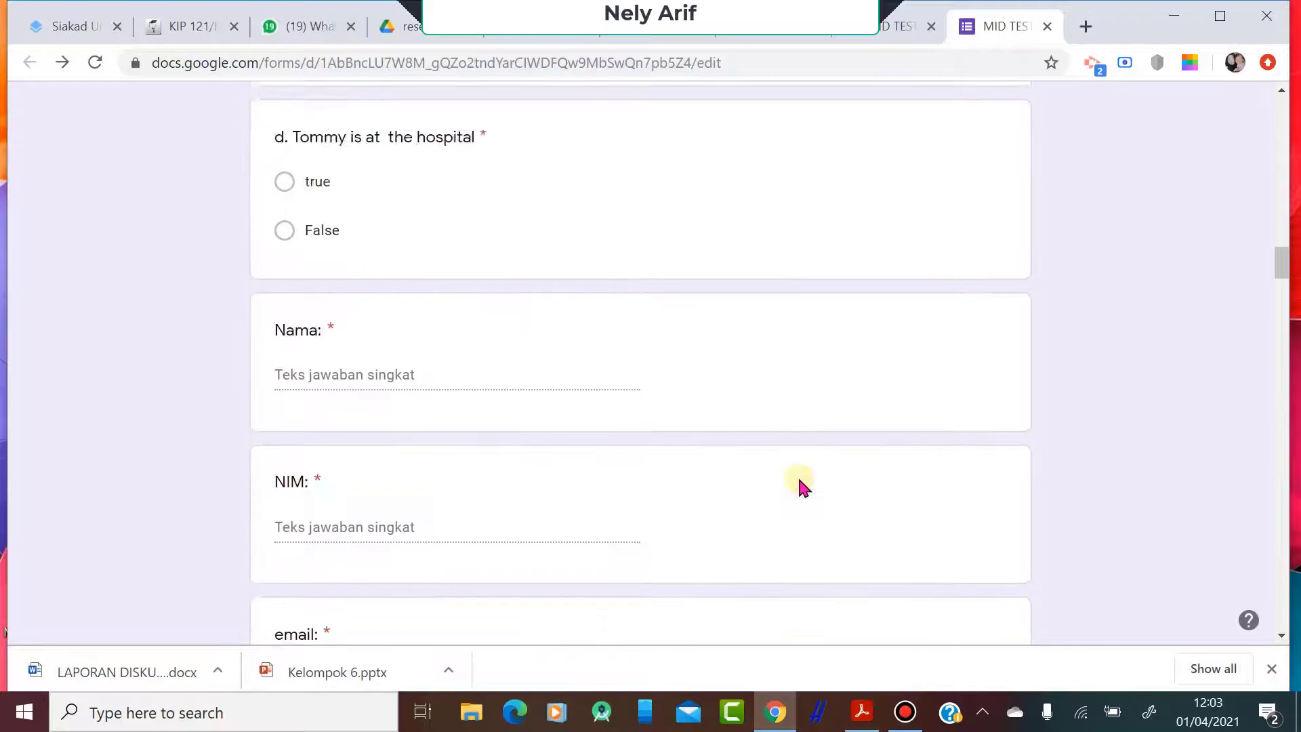
{"action": "scroll", "coordinate": [799, 486], "scroll_direction": "up", "scroll_amount": 12}
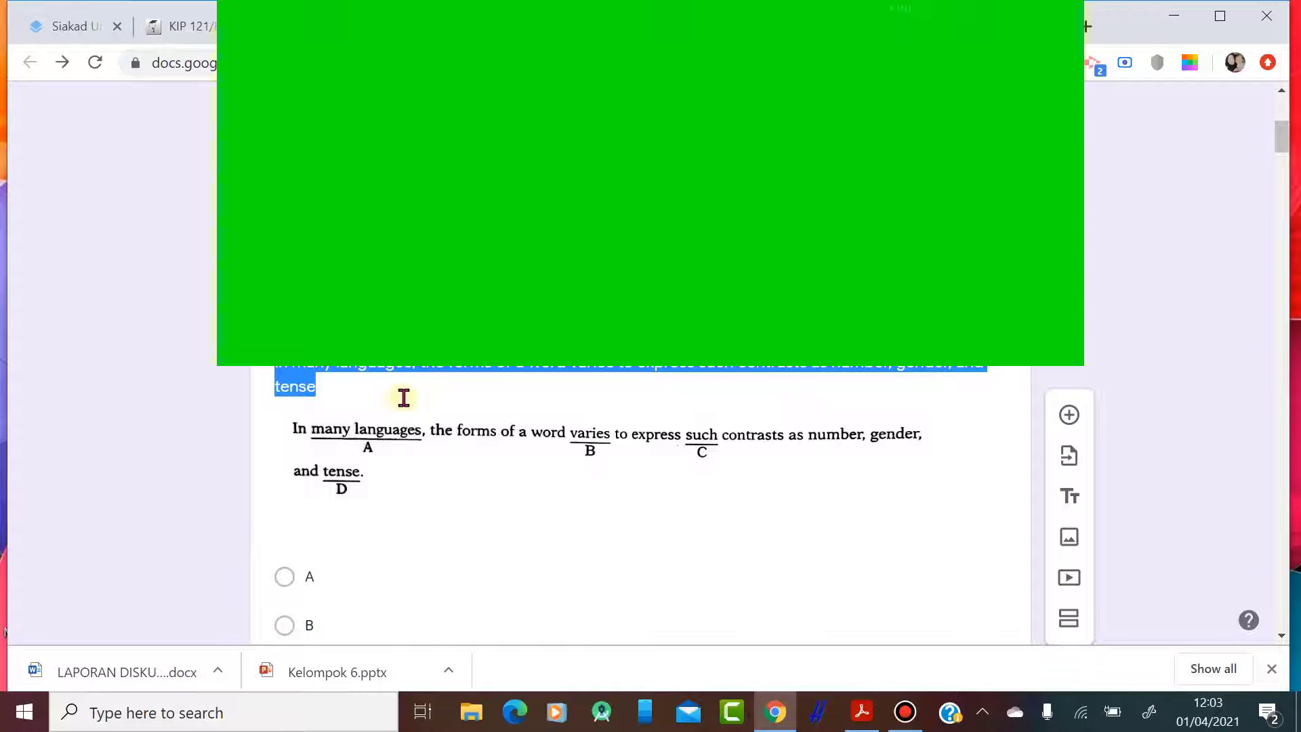
{"action": "left_click", "coordinate": [505, 397]}
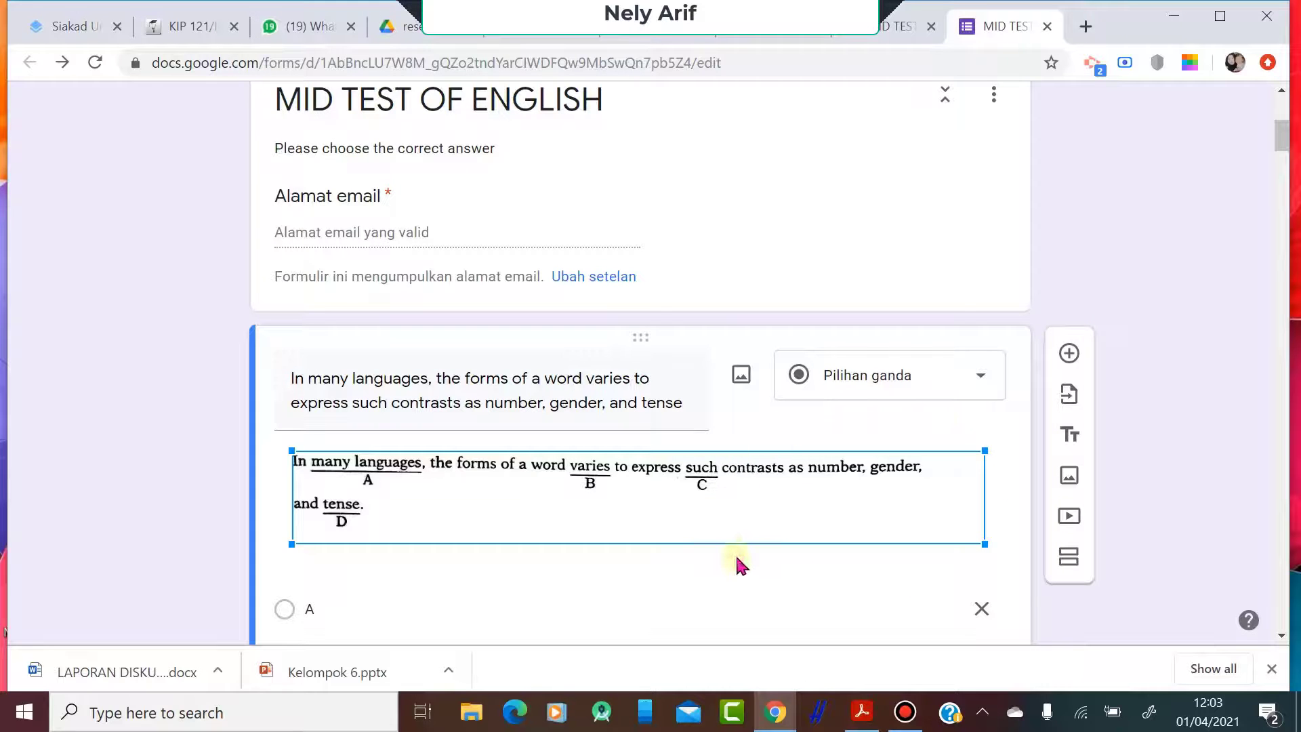
{"action": "scroll", "coordinate": [734, 551], "scroll_direction": "down", "scroll_amount": 2}
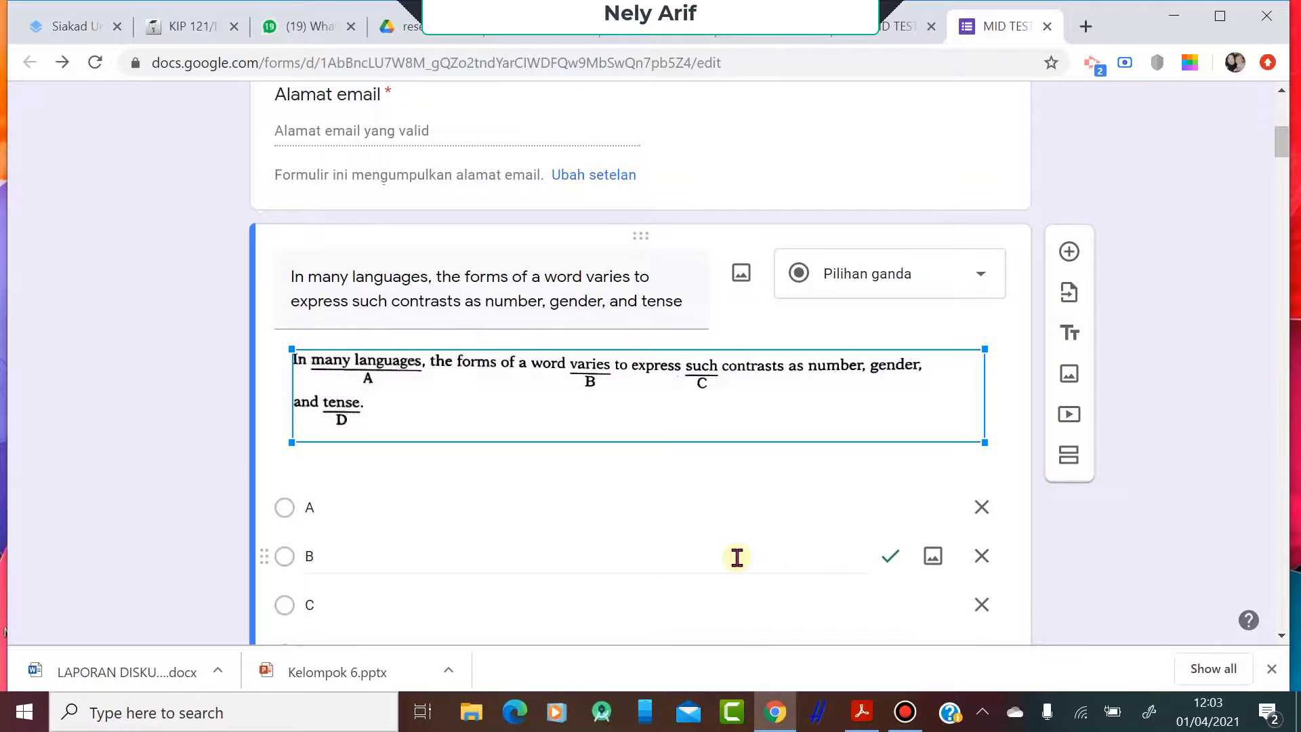
{"action": "scroll", "coordinate": [640, 522], "scroll_direction": "down", "scroll_amount": 2}
{"action": "scroll", "coordinate": [643, 526], "scroll_direction": "up", "scroll_amount": 2}
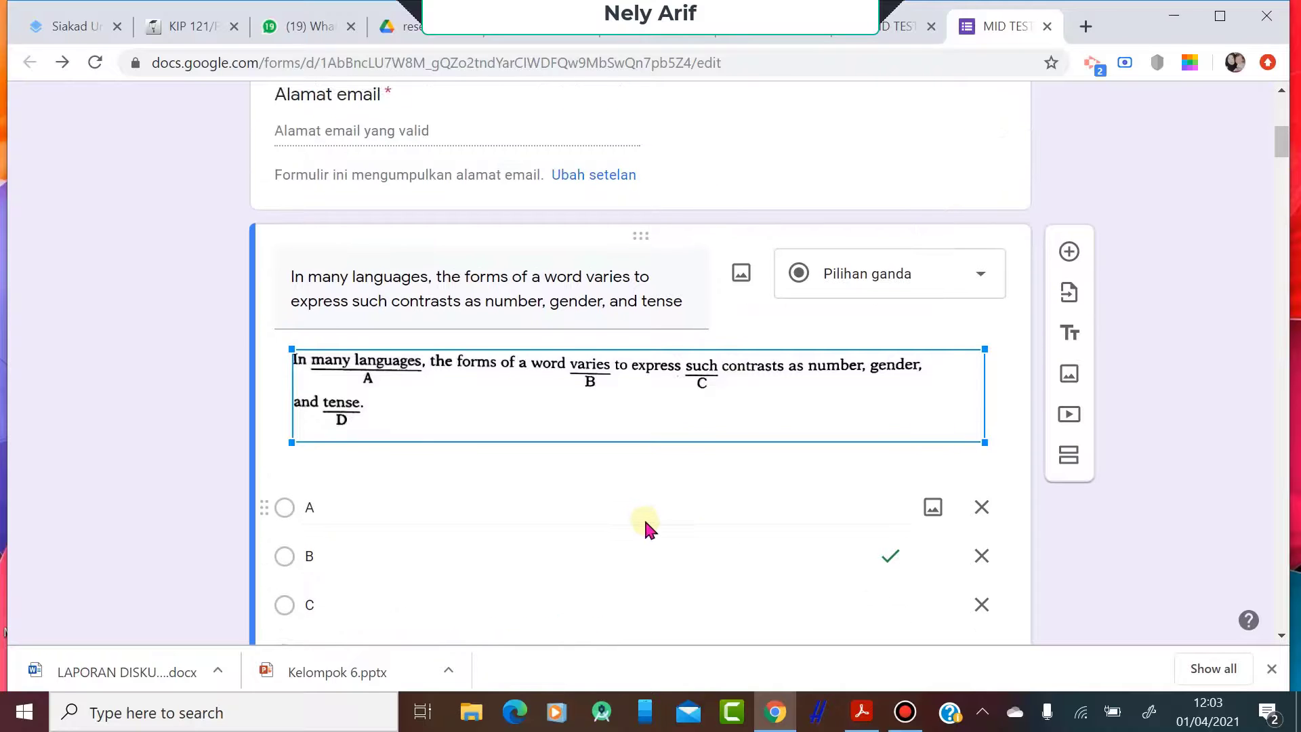